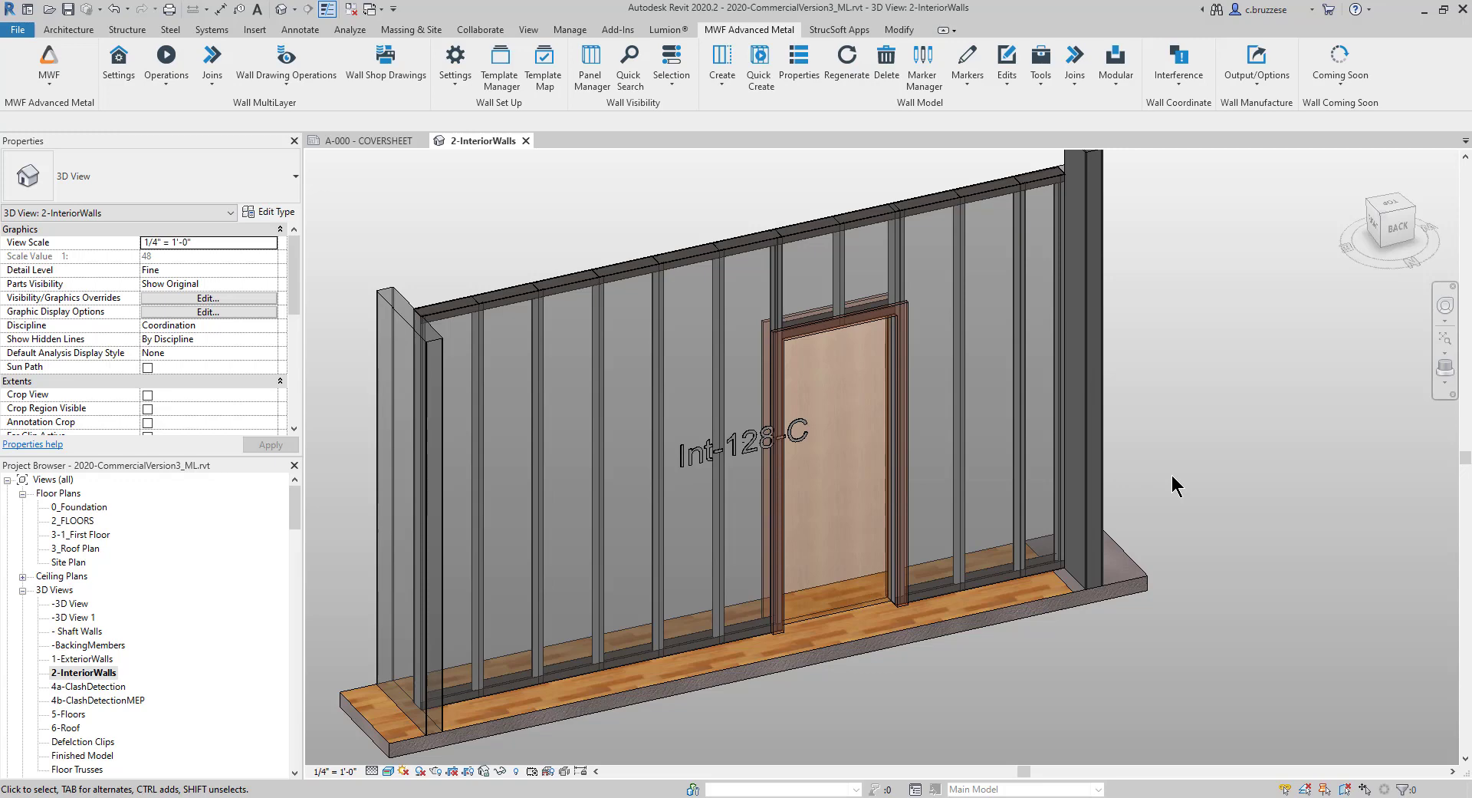
- Open the project's WallOpenMapping rule set Commercial_RuleSet from the Marker Manager for editing
click(931, 92)
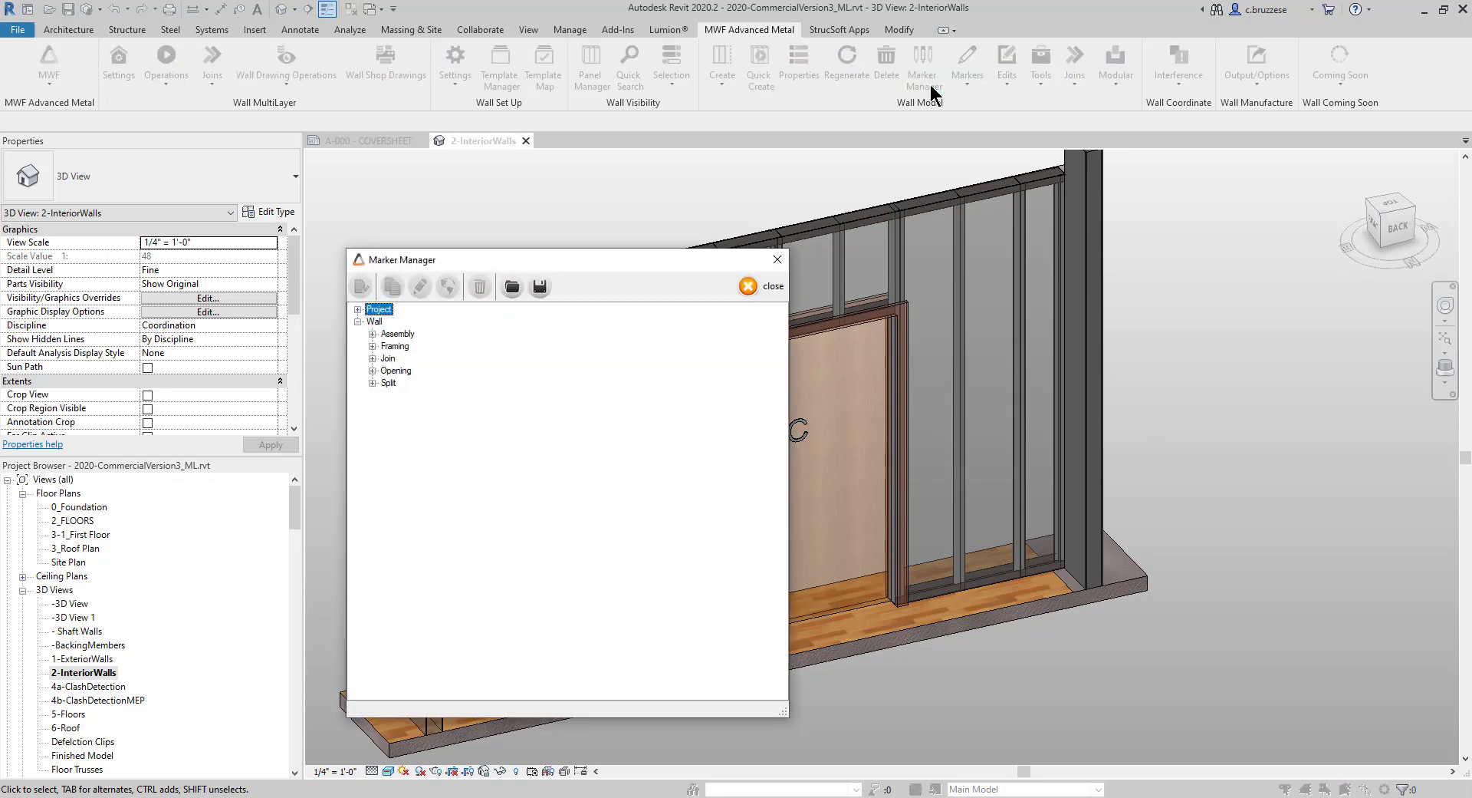
click(358, 310)
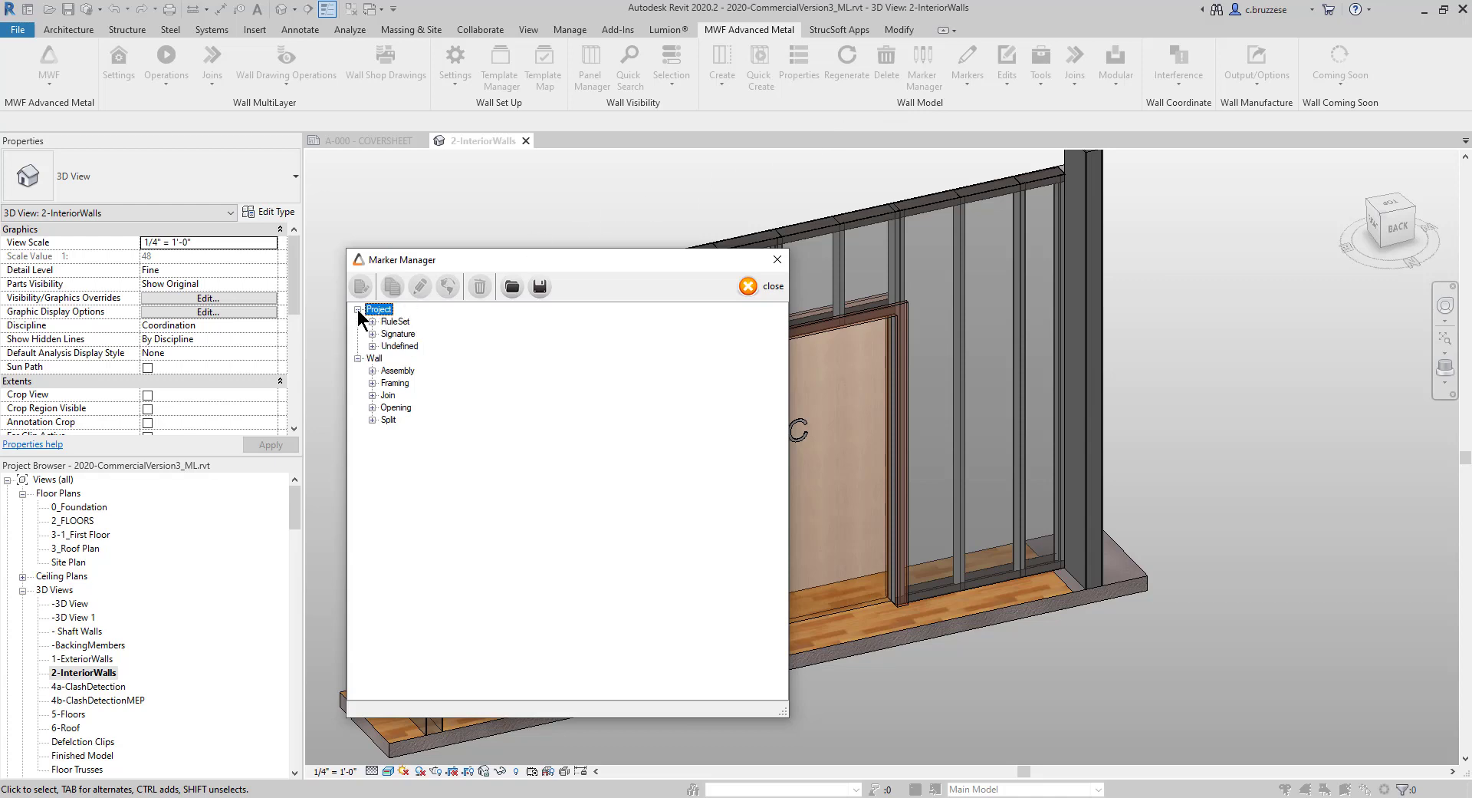
click(372, 321)
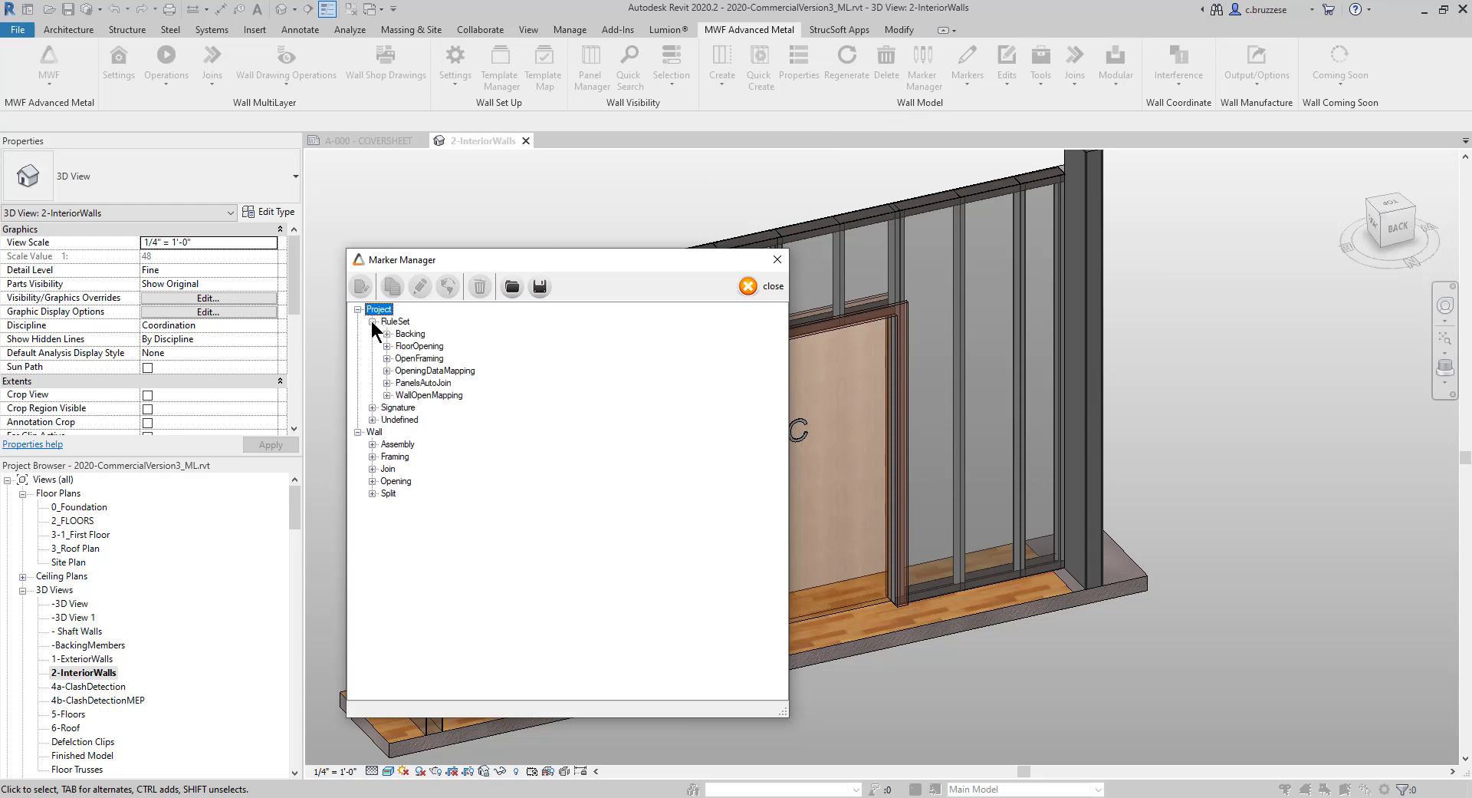
click(386, 395)
click(398, 395)
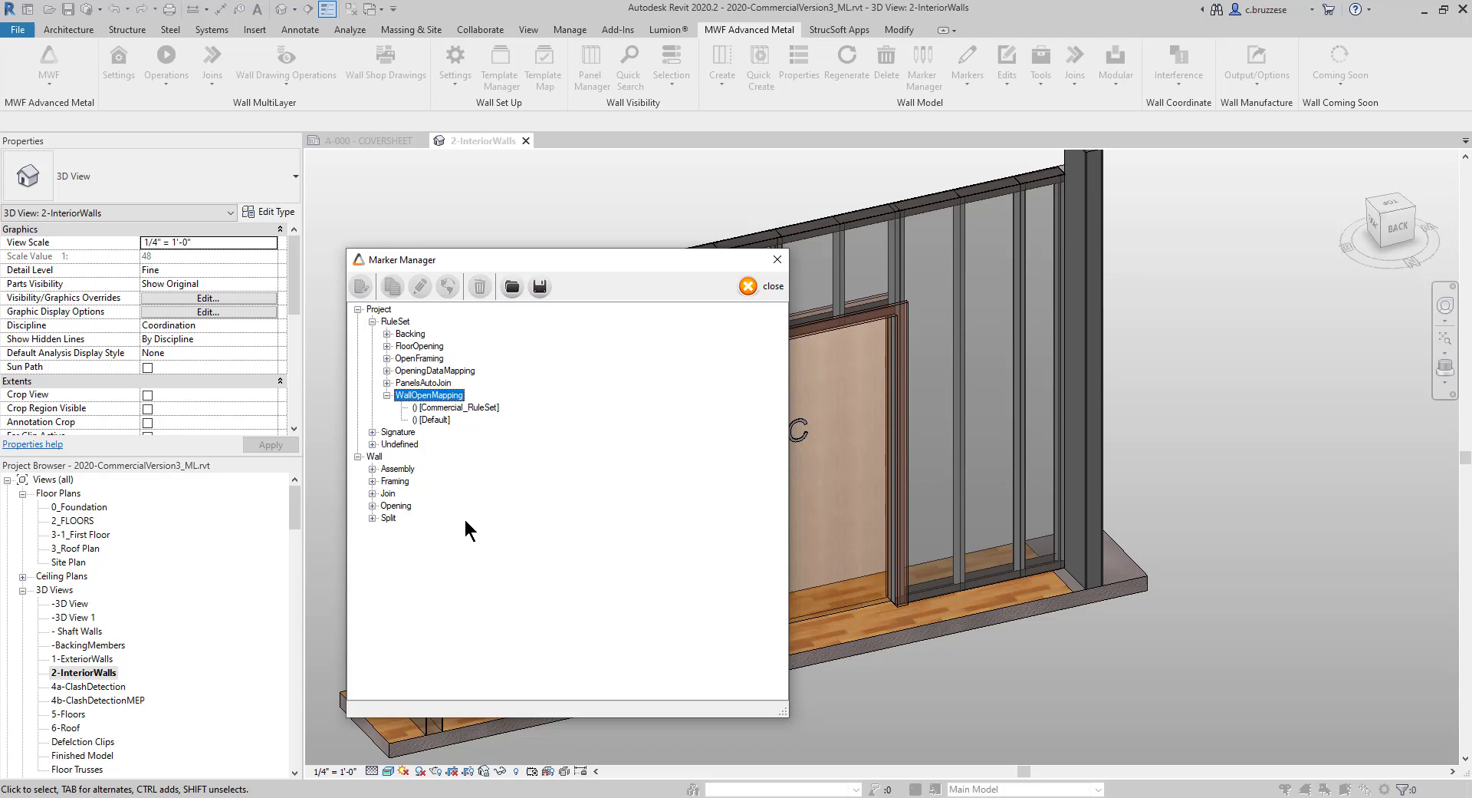
click(431, 419)
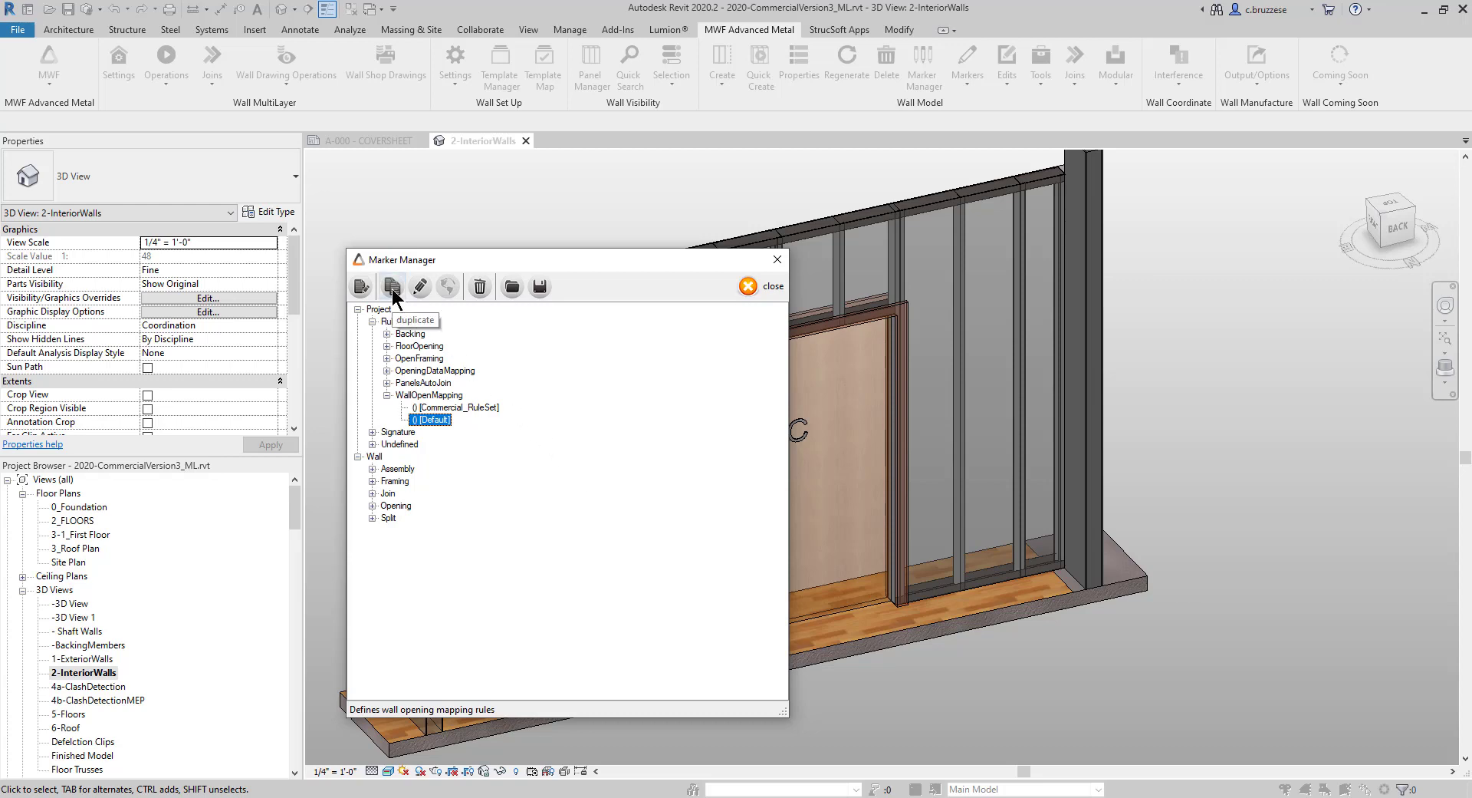
double_click(484, 407)
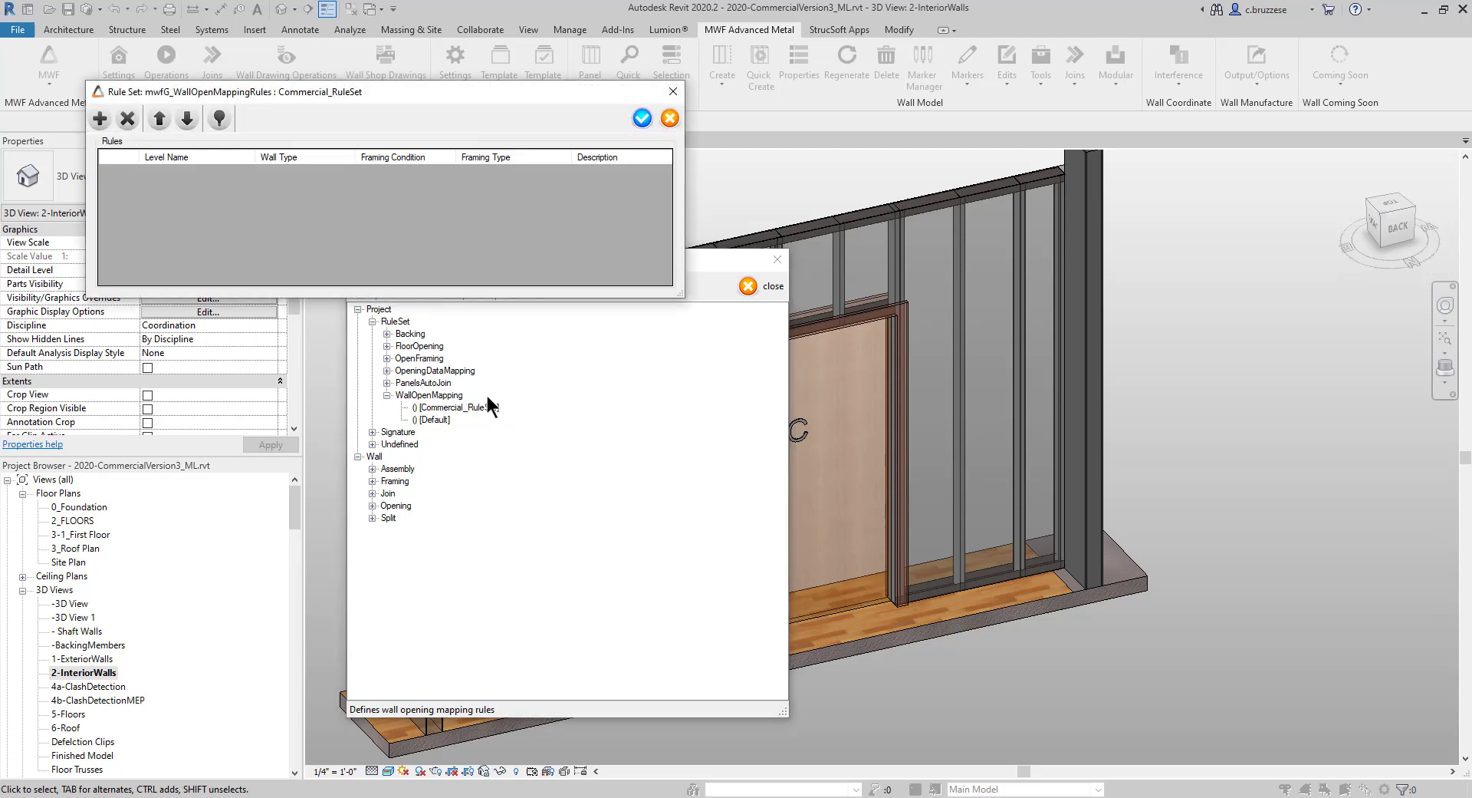
drag(572, 98, 1043, 231)
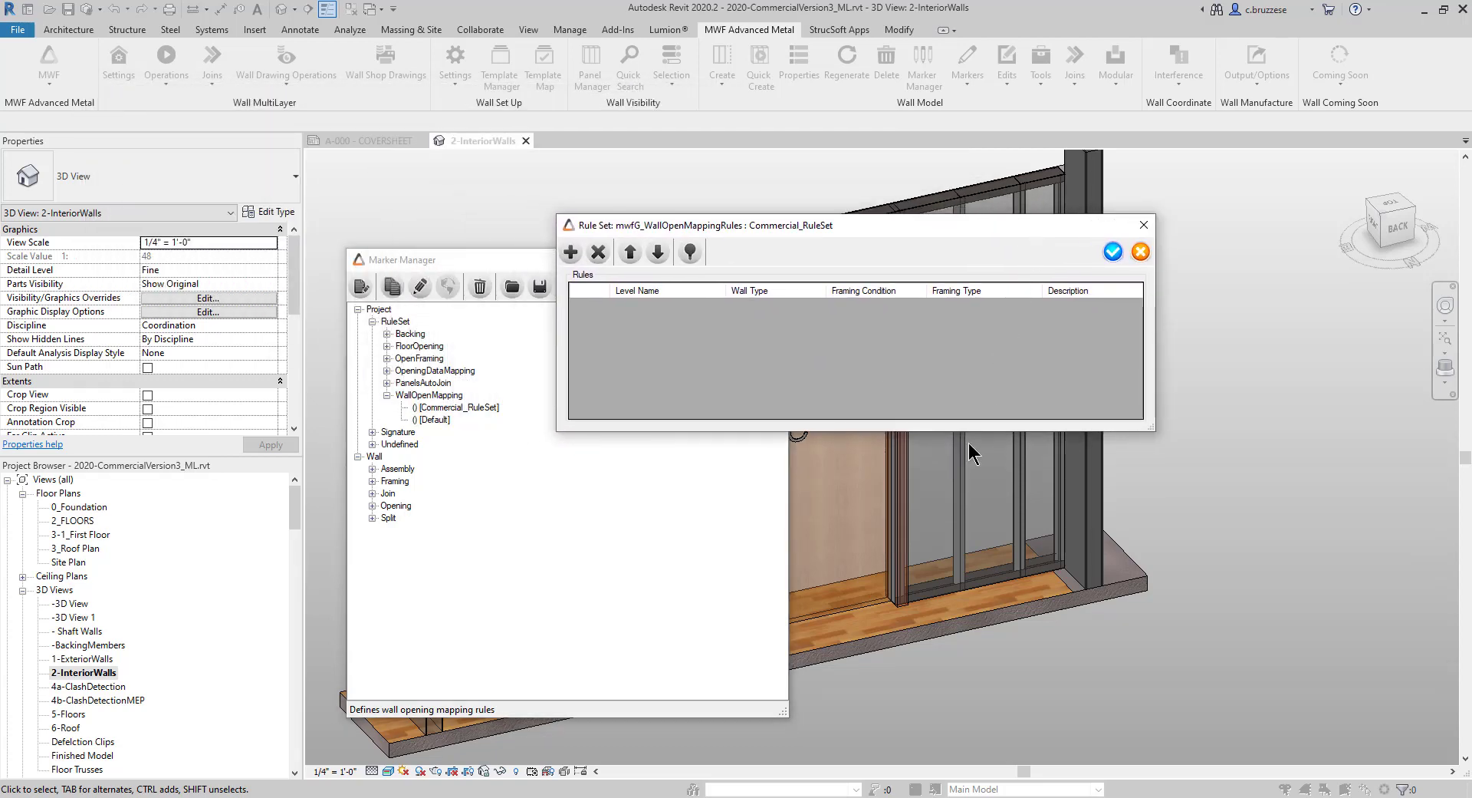
drag(992, 227, 986, 433)
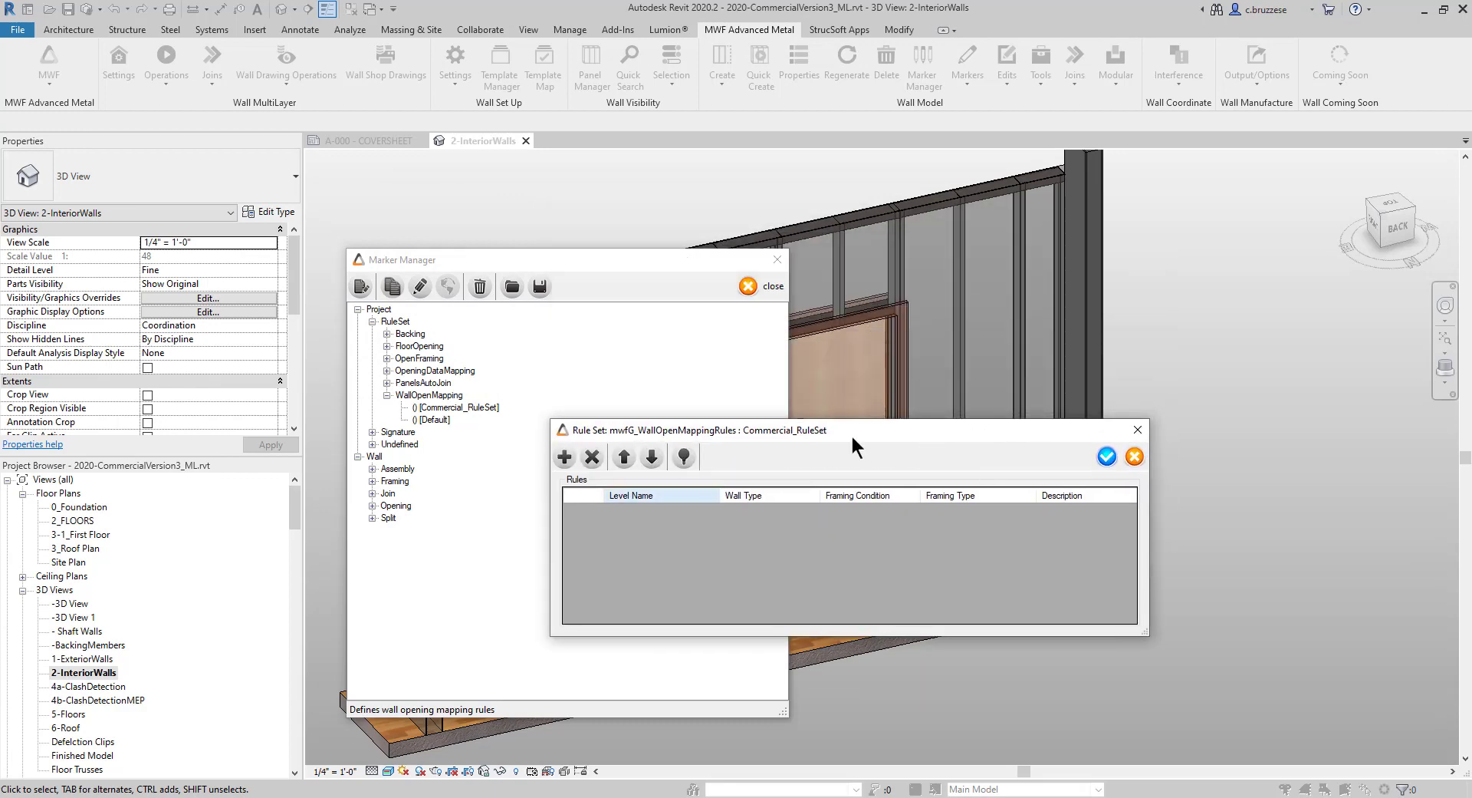
- Examine the framing conditions offered for a new wall opening rule, such as SingleWindow, SingleDoor and SingleOpening, and close the rule without saving
click(565, 457)
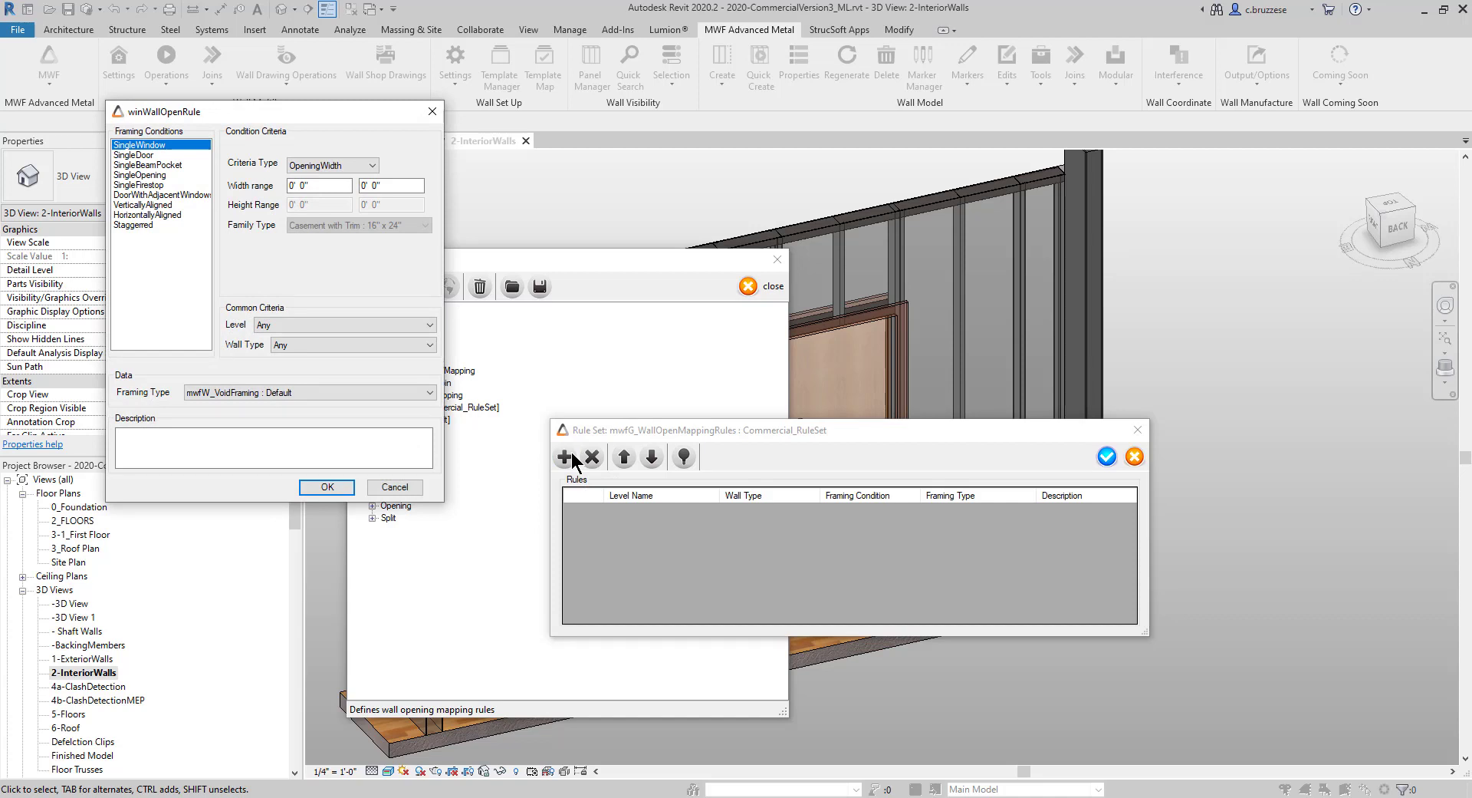
drag(262, 109, 481, 261)
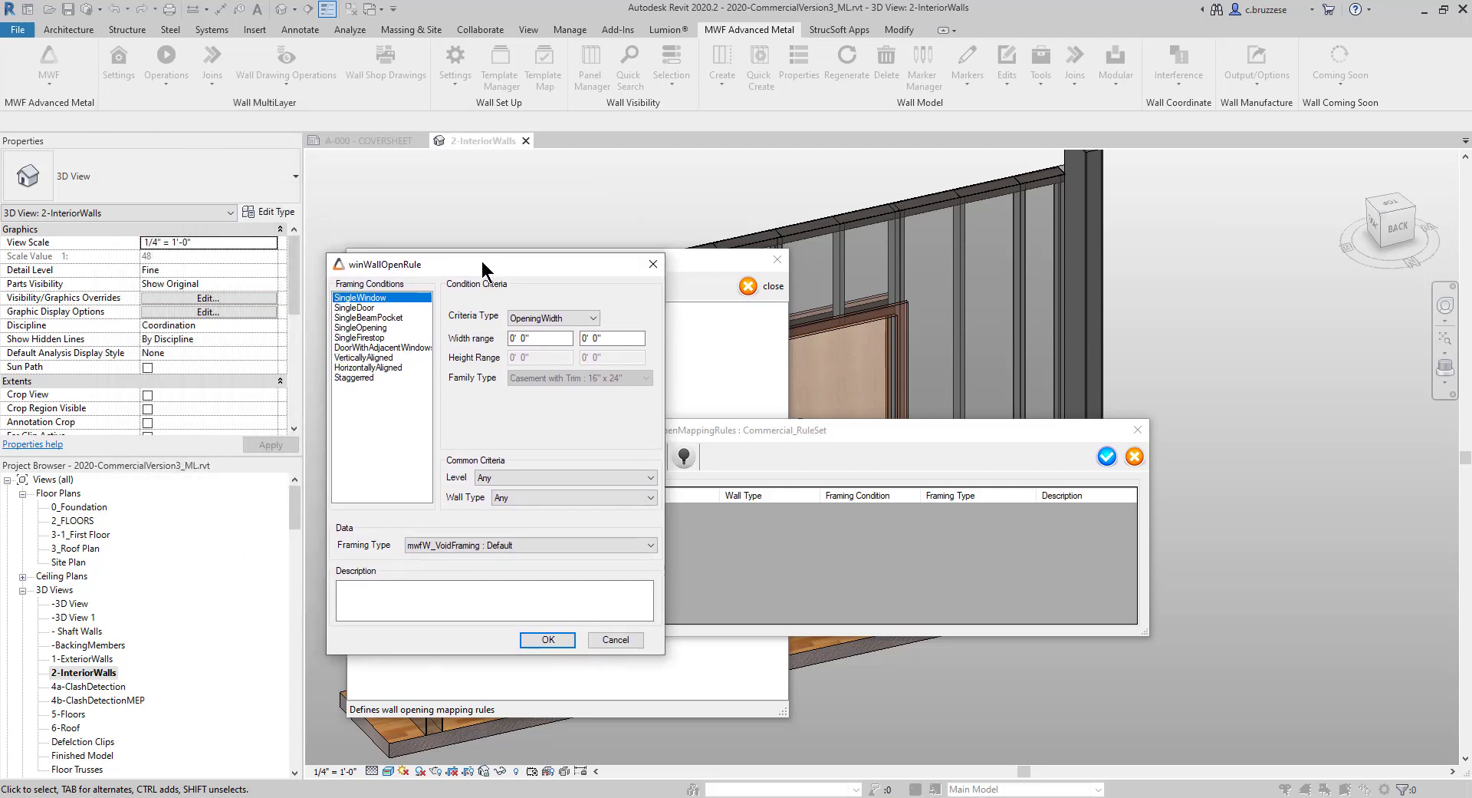
click(520, 545)
click(353, 449)
click(360, 307)
click(386, 317)
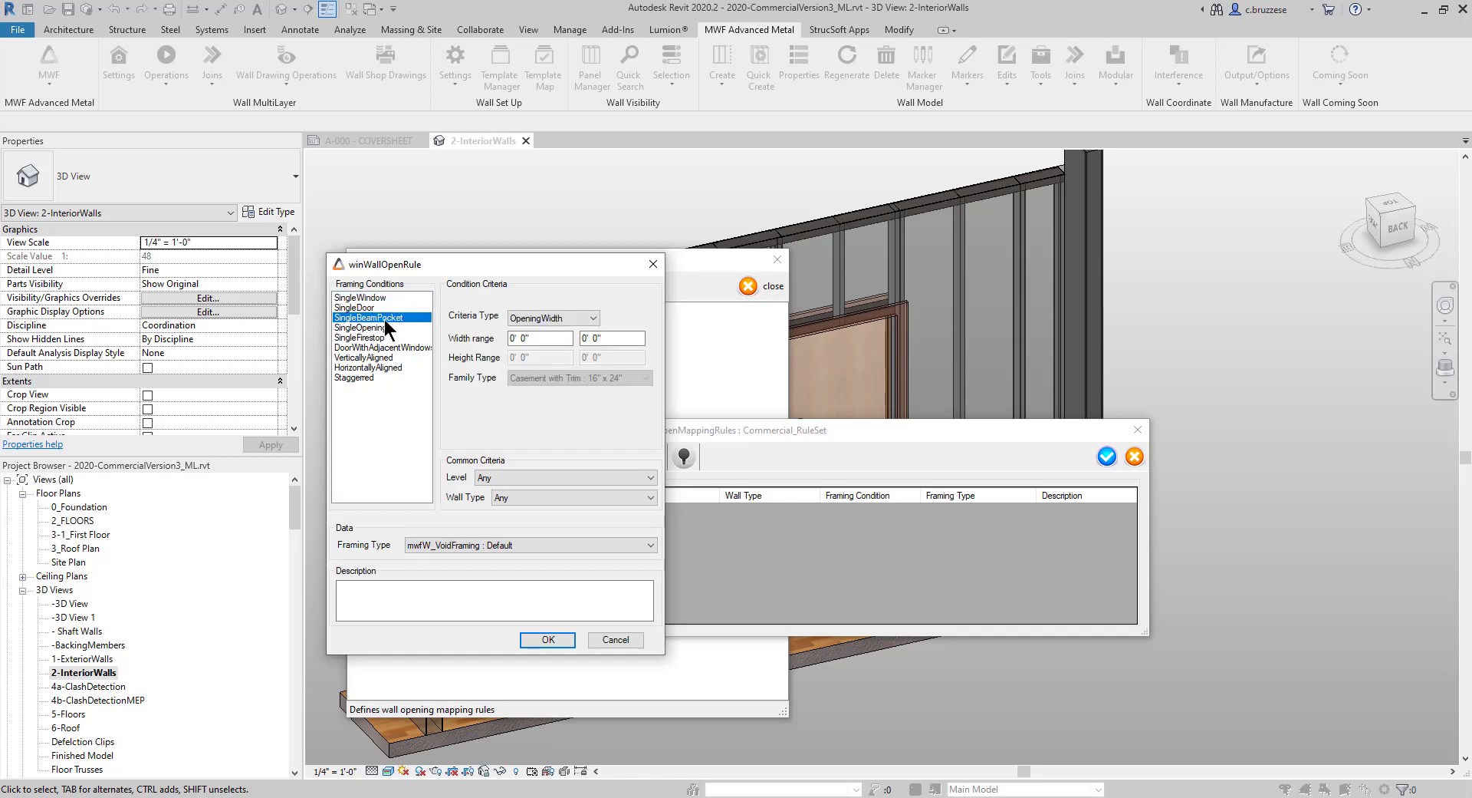
click(384, 327)
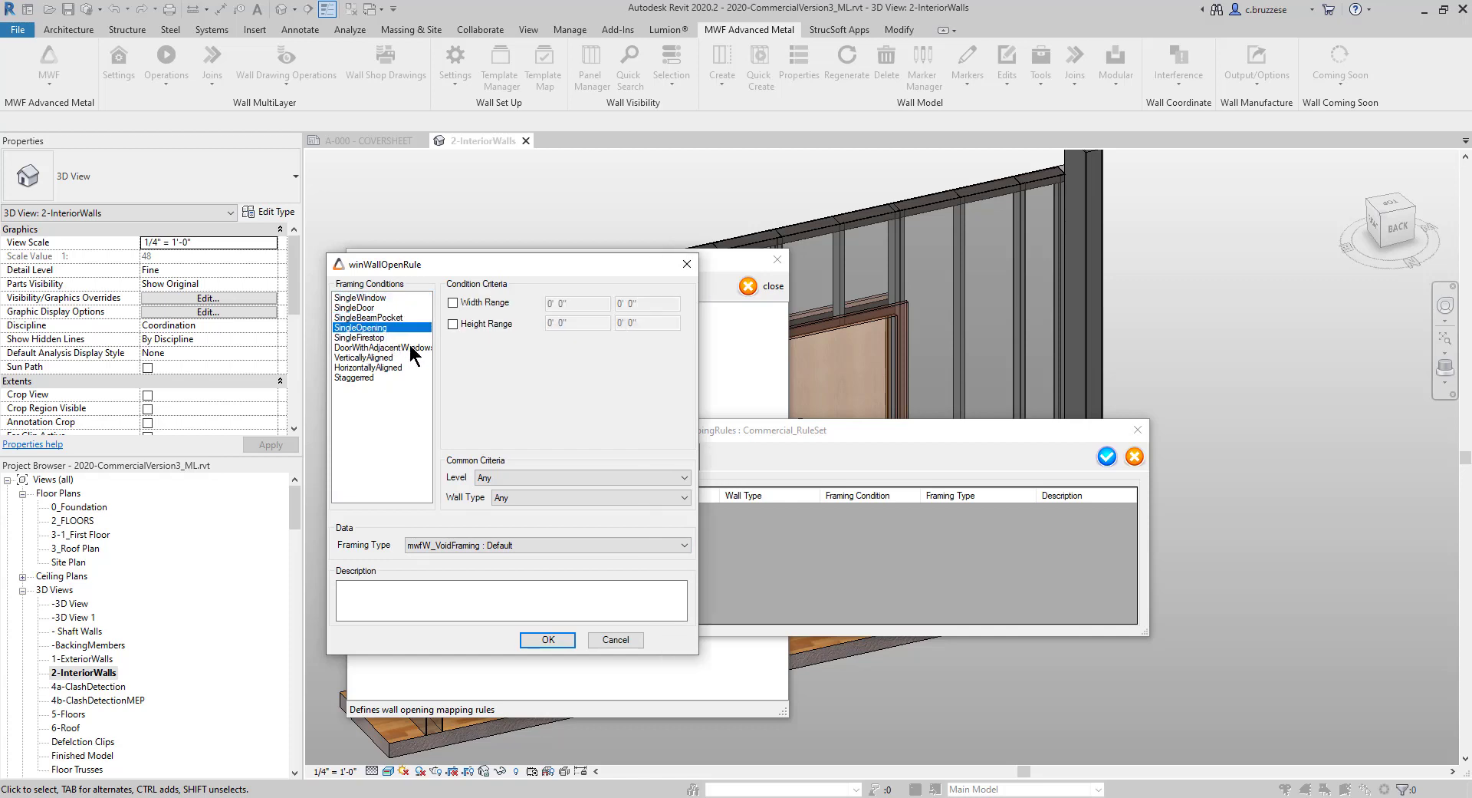
click(365, 339)
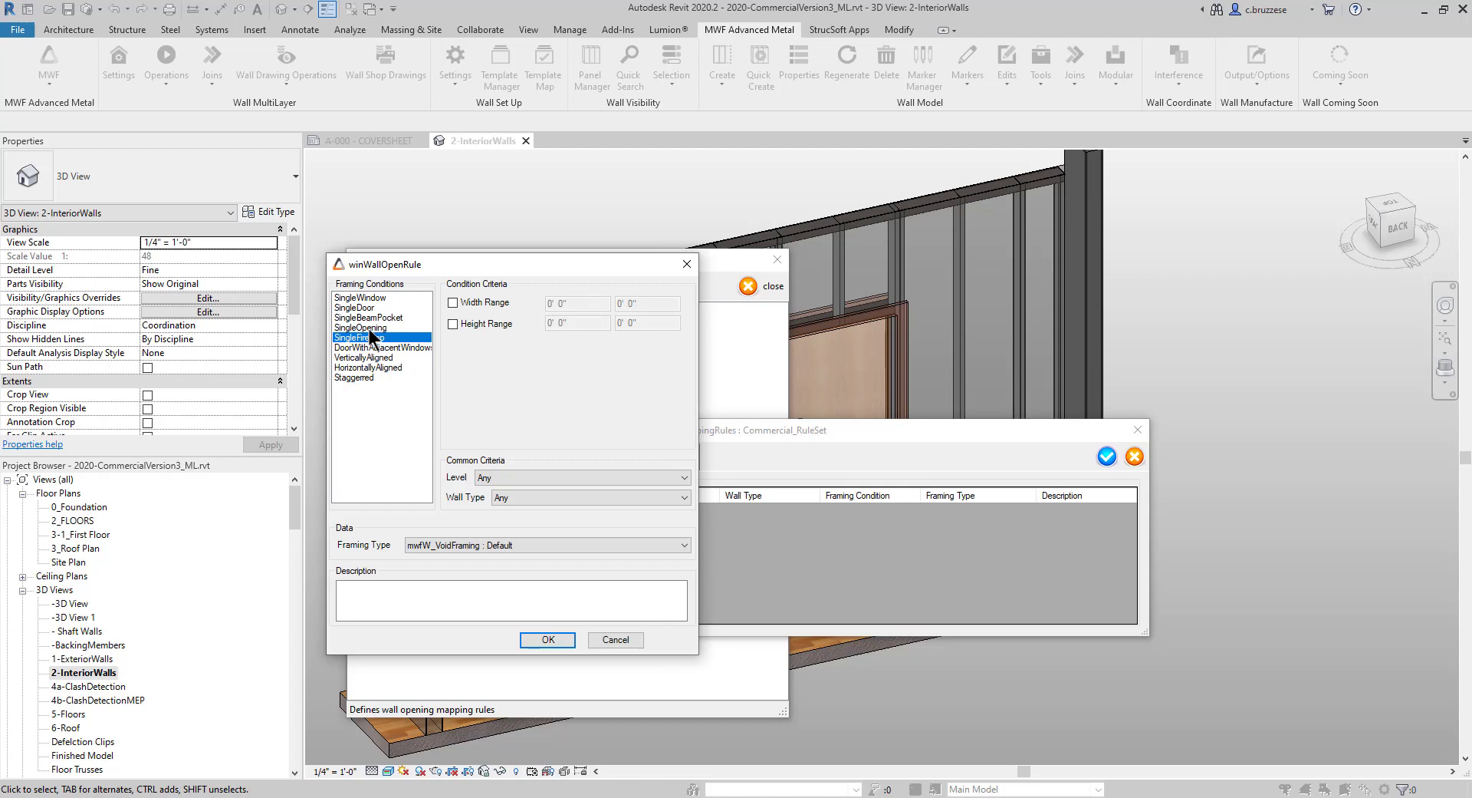
click(375, 296)
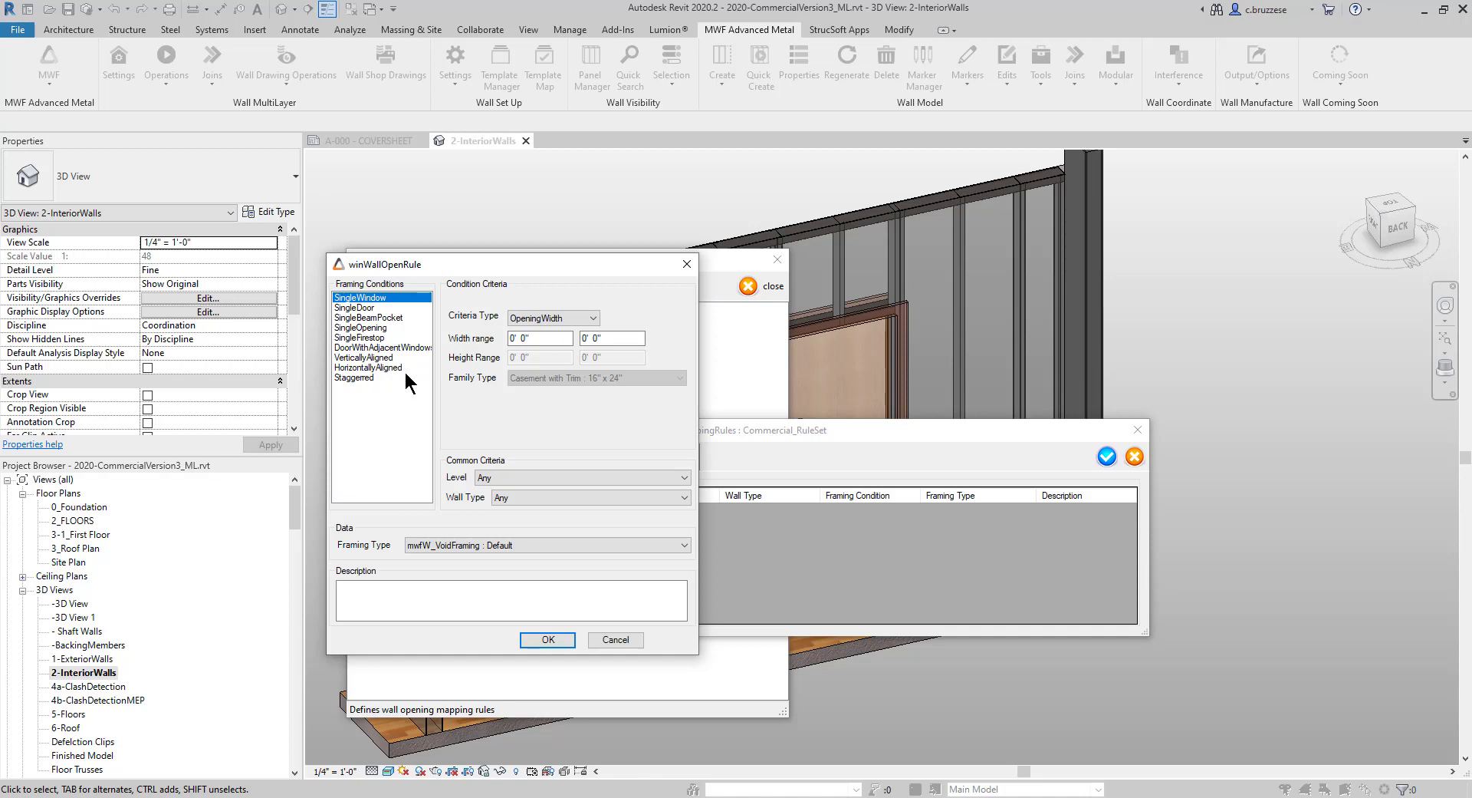
click(361, 308)
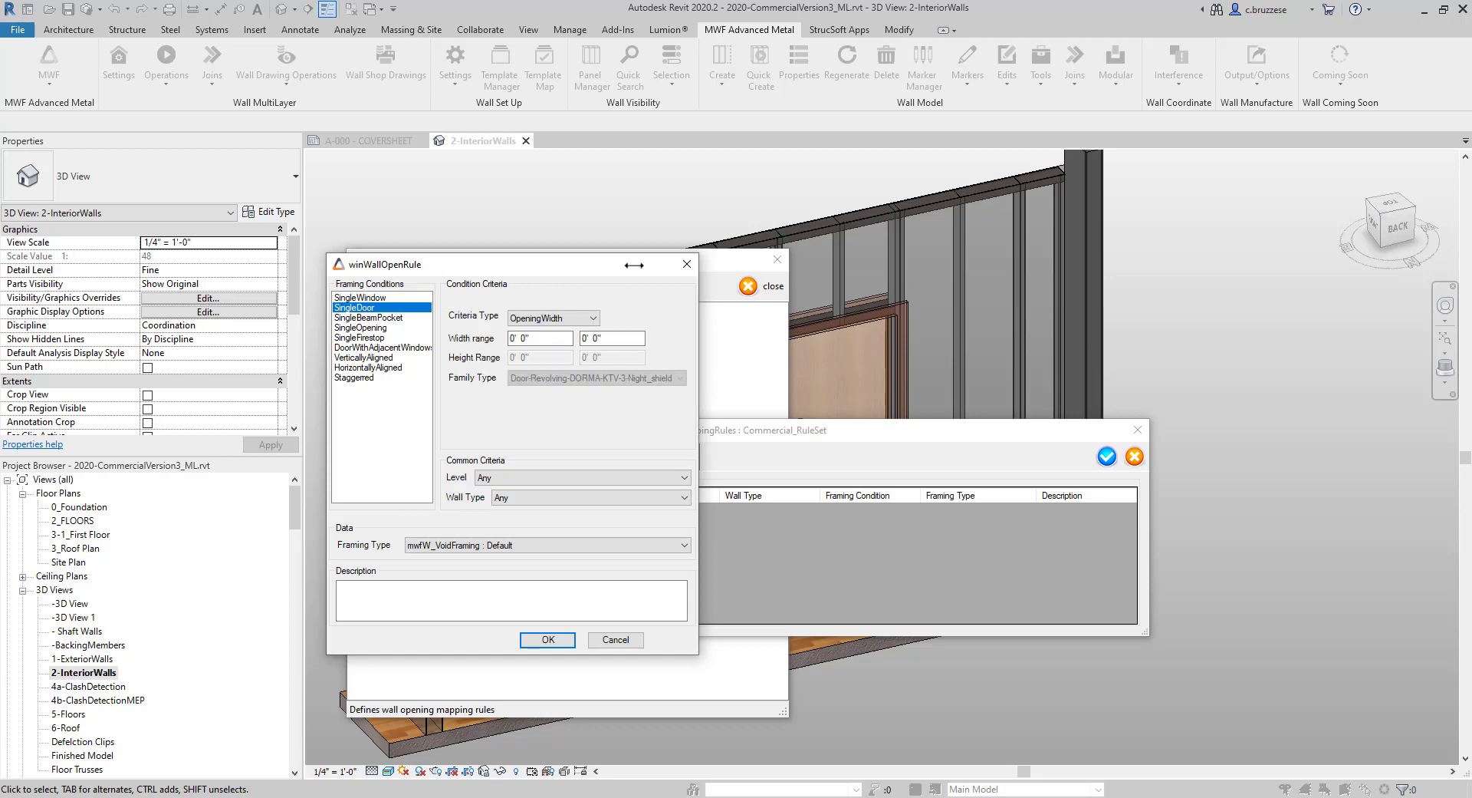
click(684, 264)
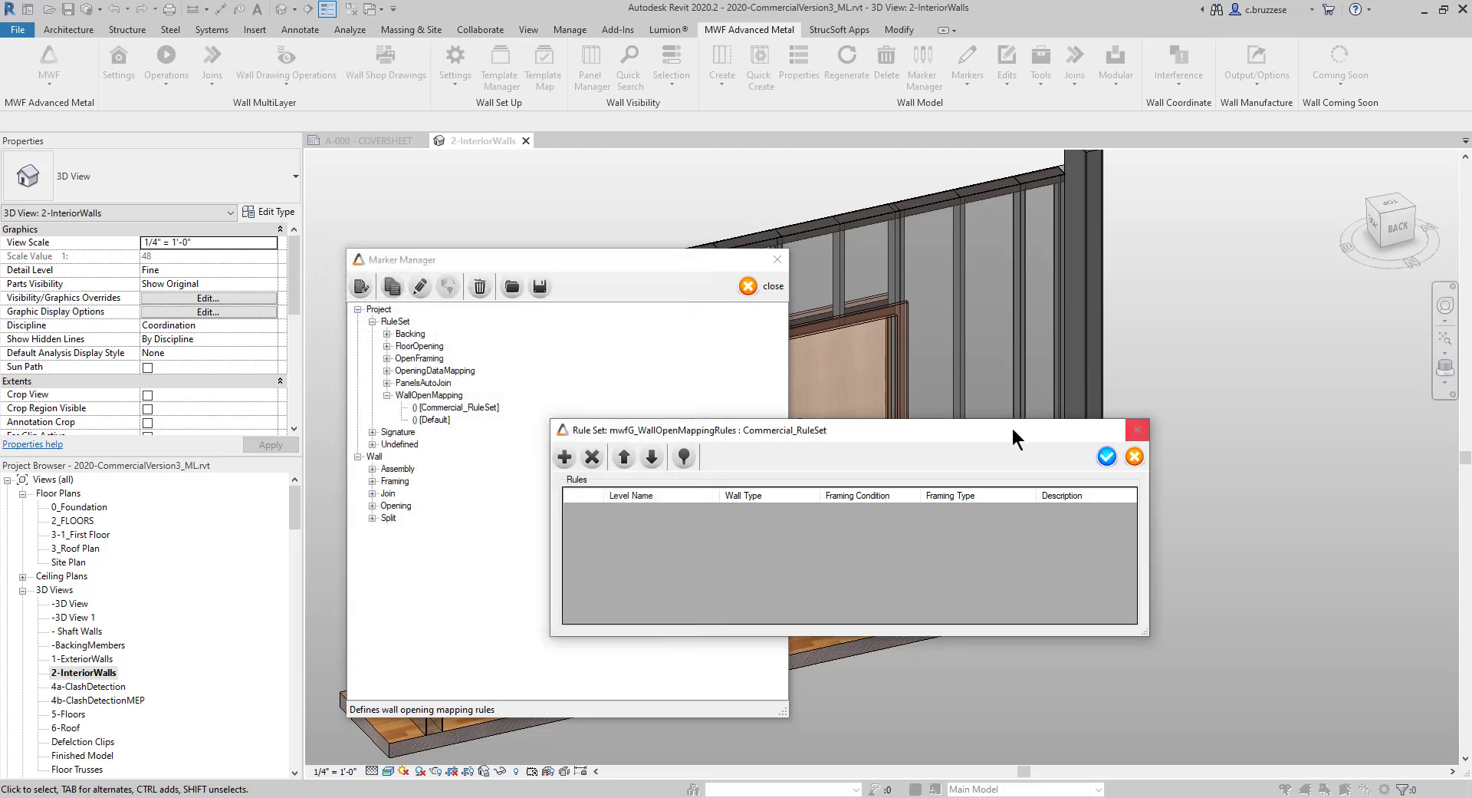
- Add a new rule to Commercial_RuleSet with SingleDoor as its framing condition
drag(1012, 429, 1408, 545)
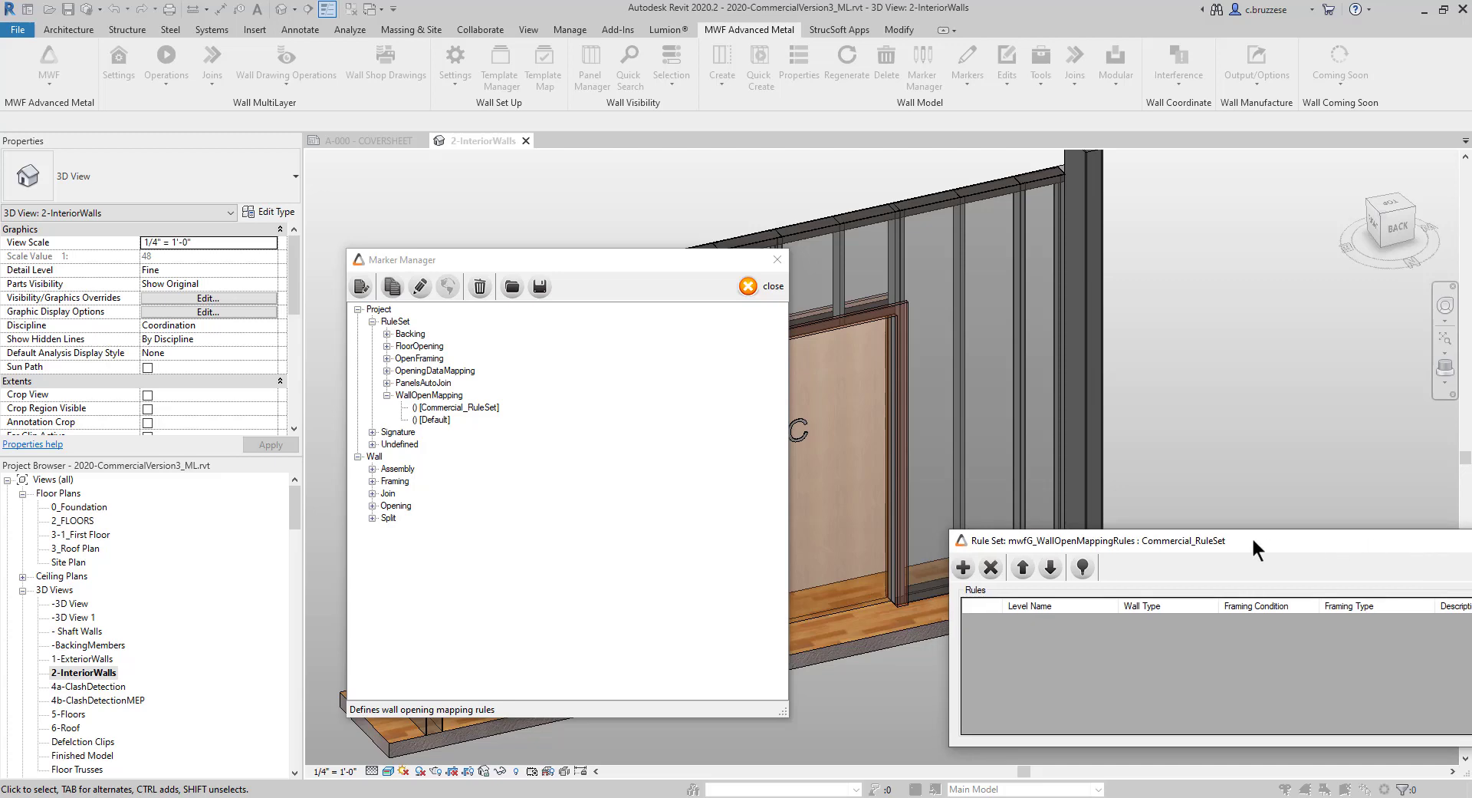
drag(1162, 539, 952, 339)
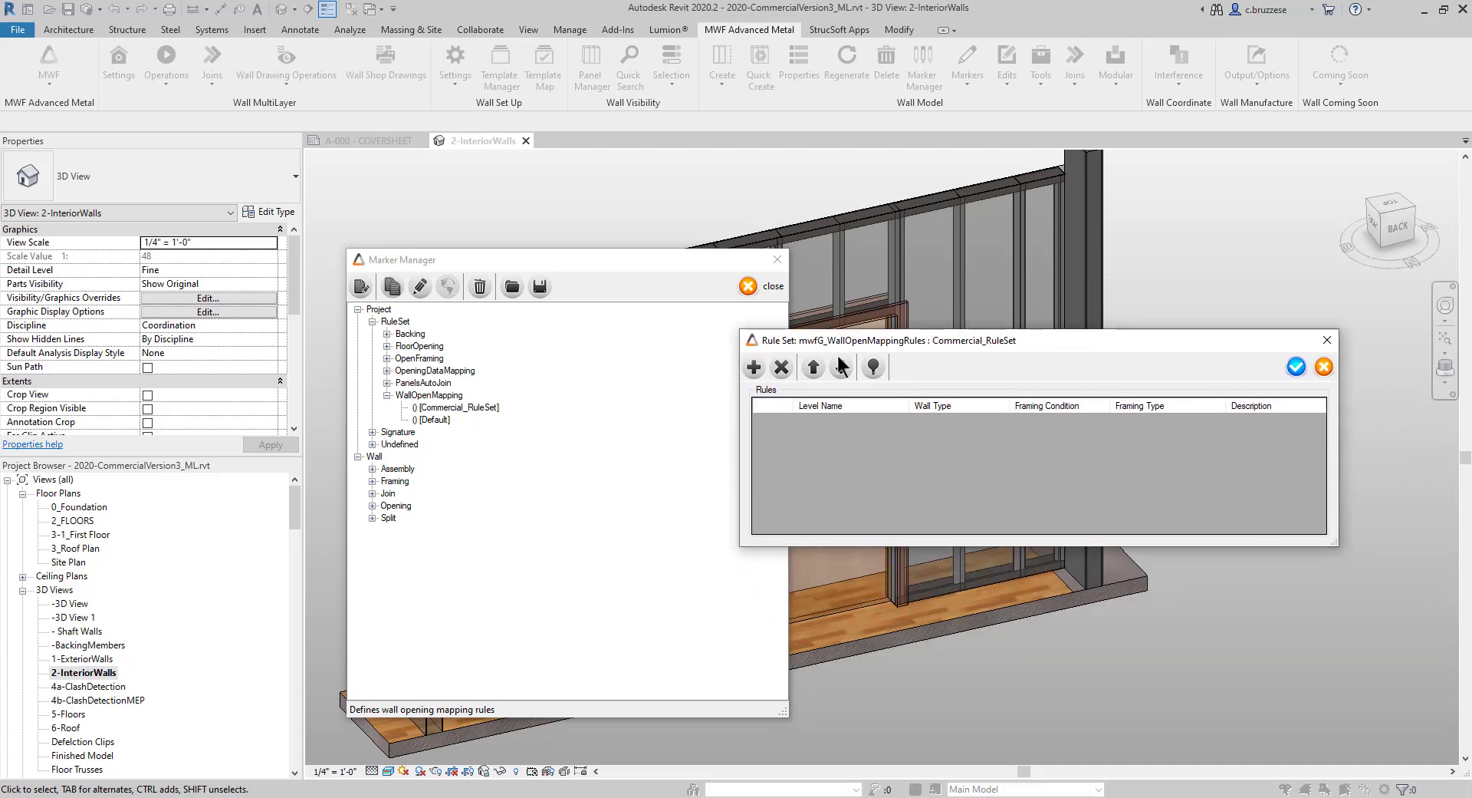
click(754, 368)
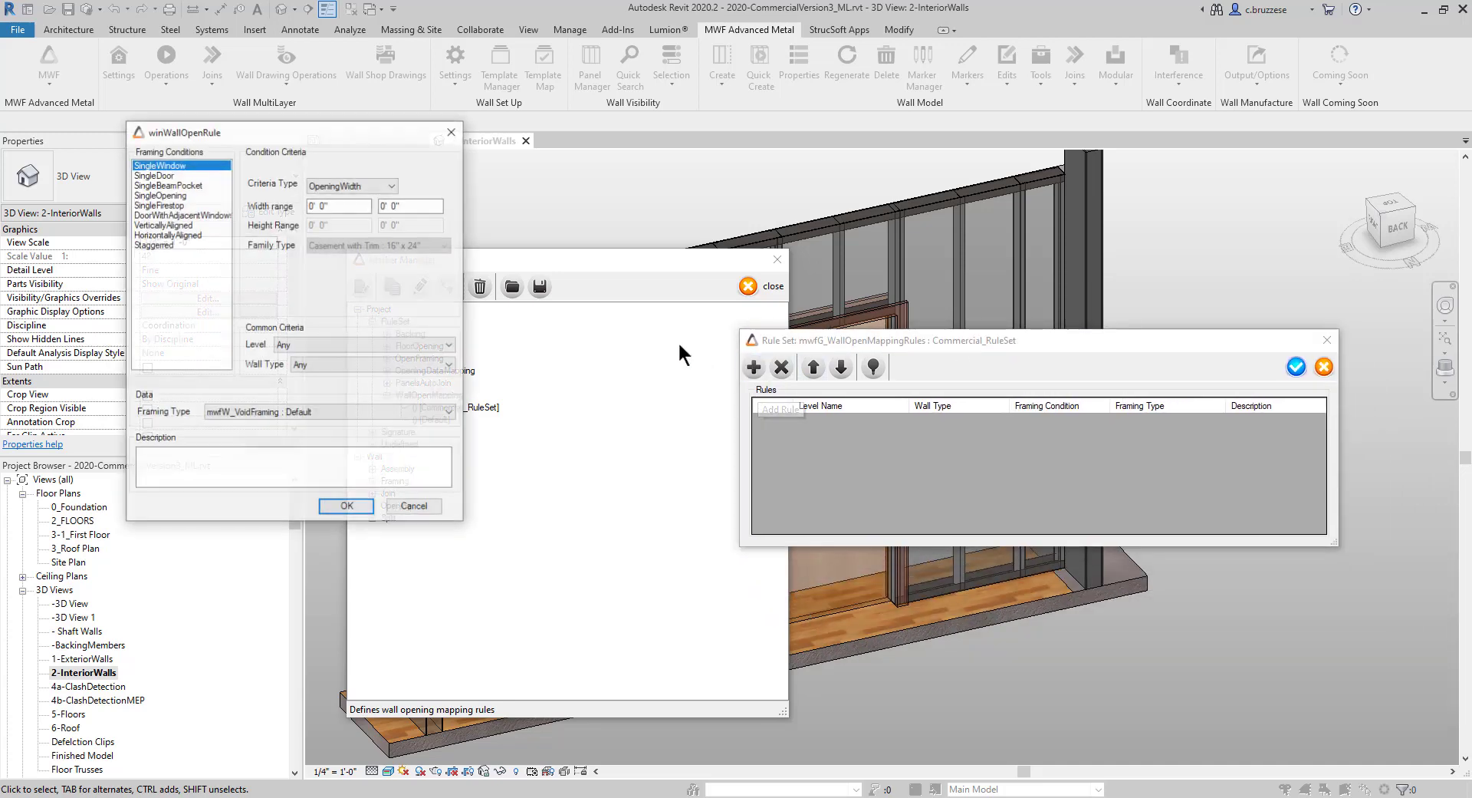
click(159, 177)
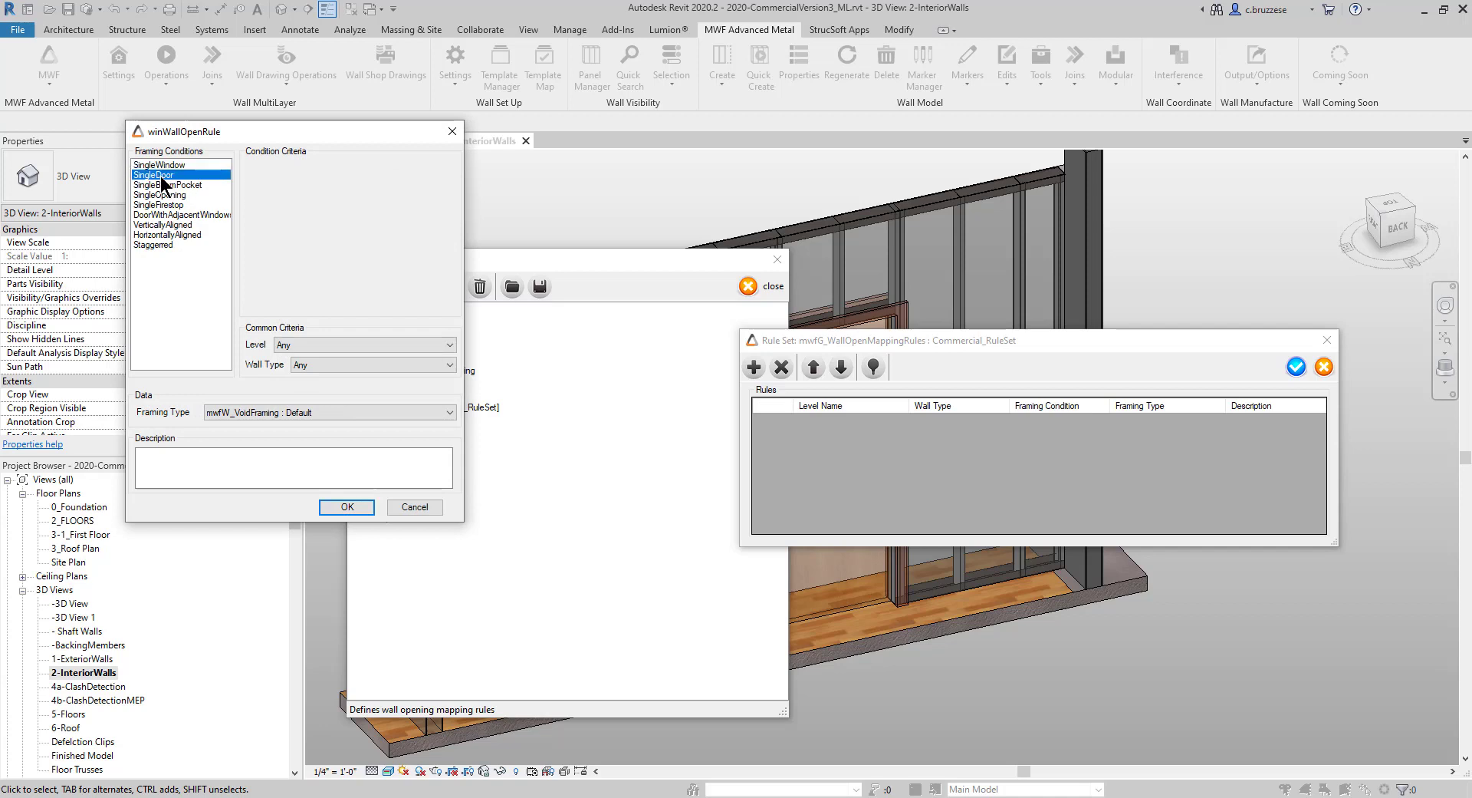
drag(298, 135, 554, 254)
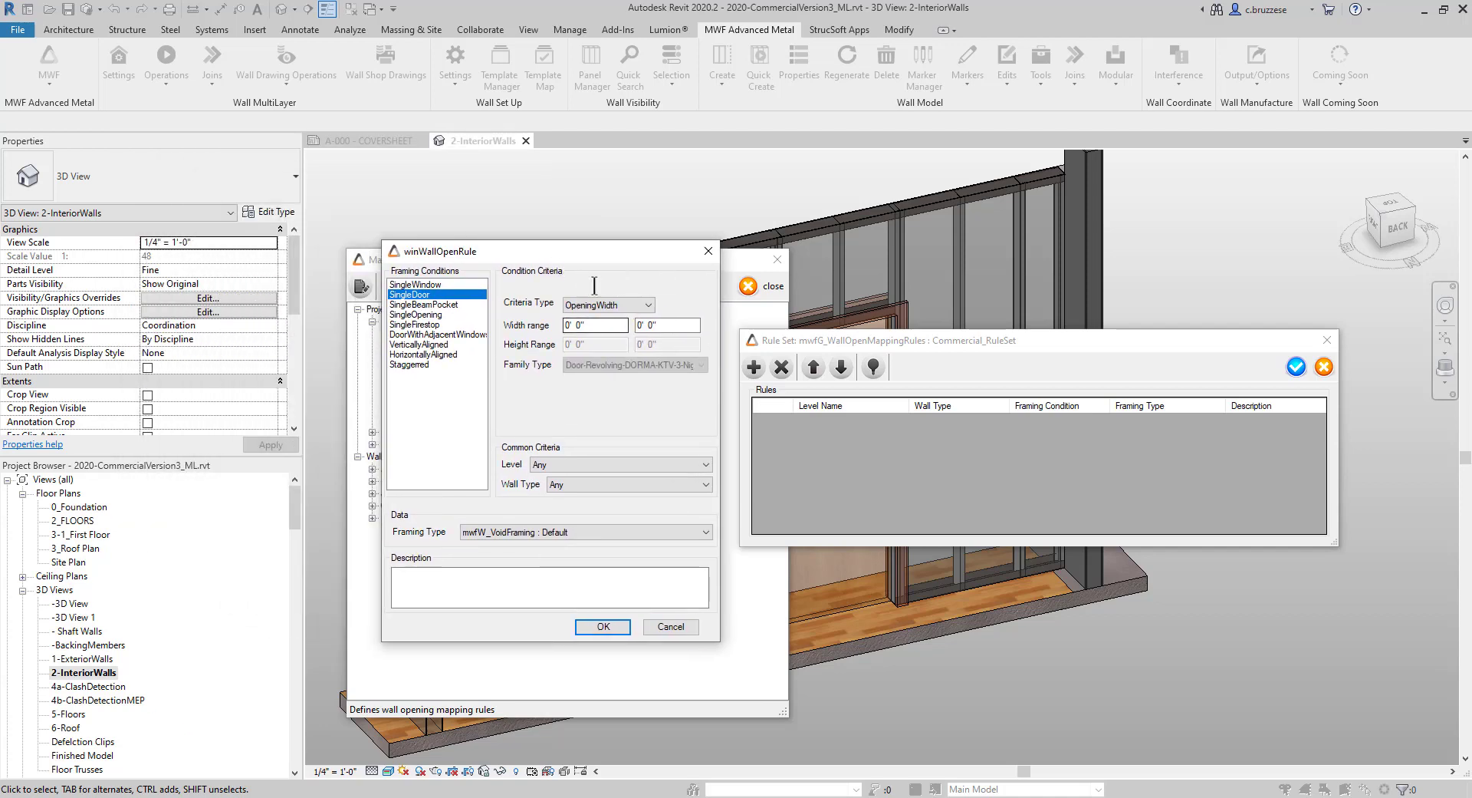
- Try DoorType as the criteria type, view the available door families, and return the criteria type to OpeningWidth
click(619, 306)
click(606, 318)
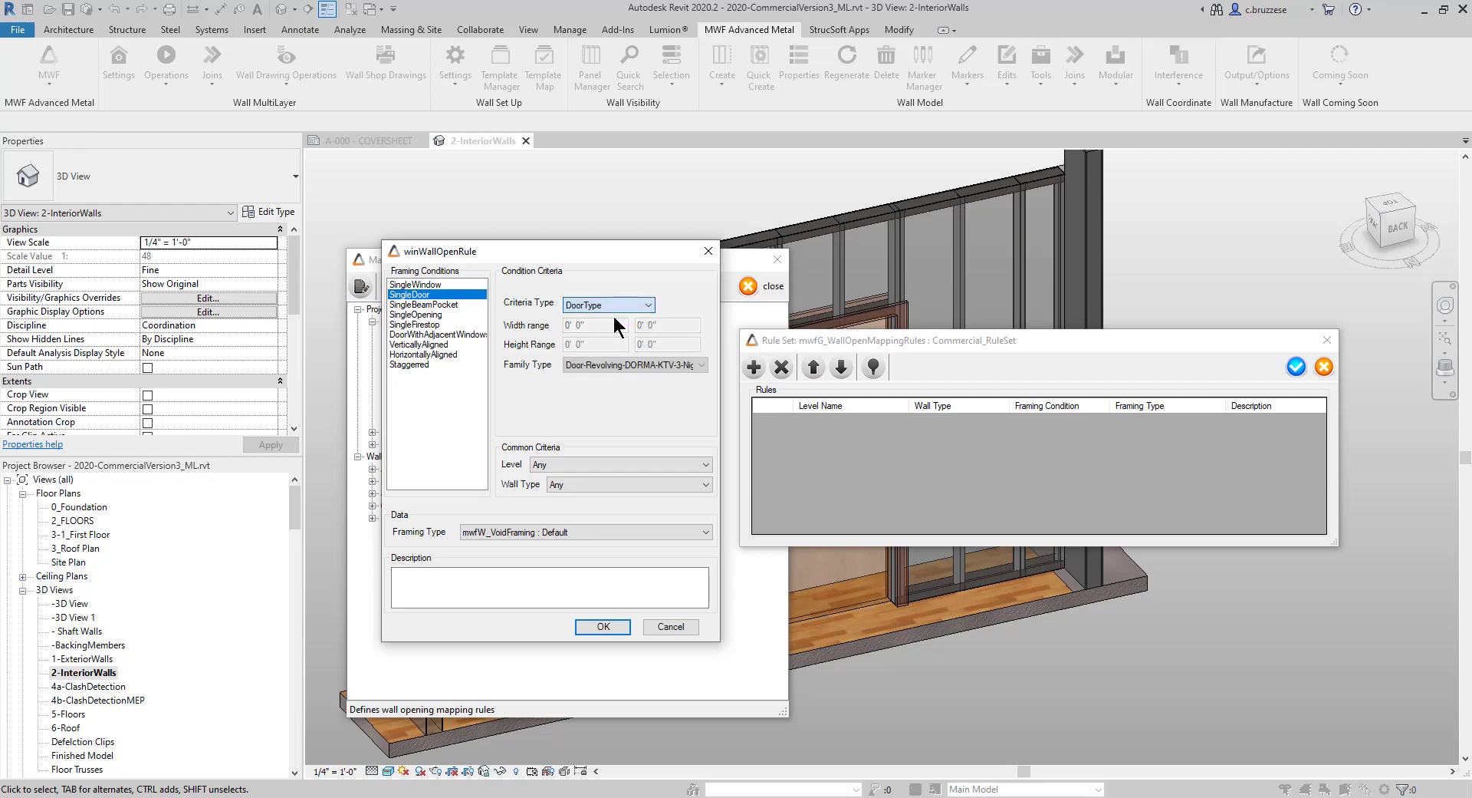
click(657, 366)
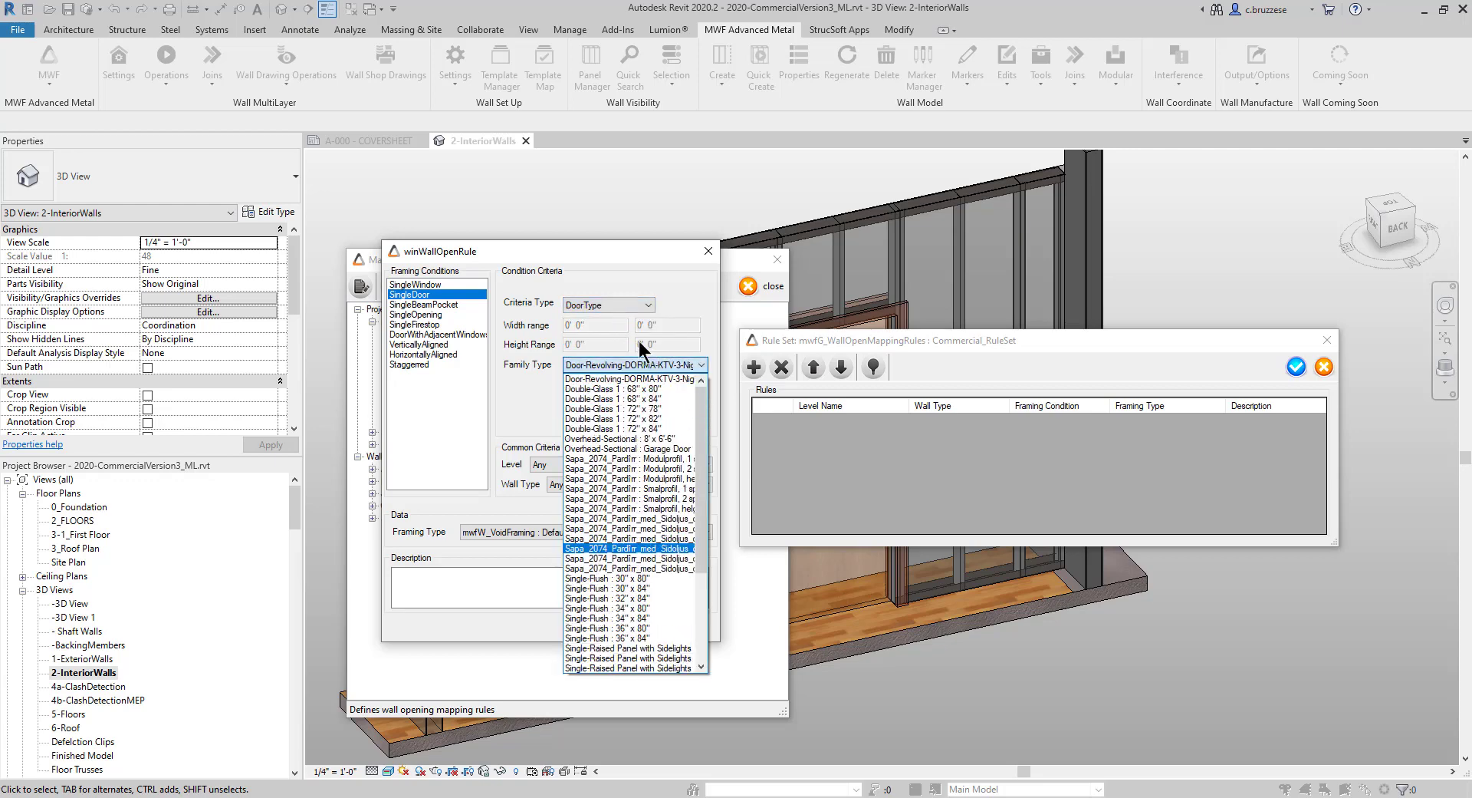
click(612, 304)
click(612, 306)
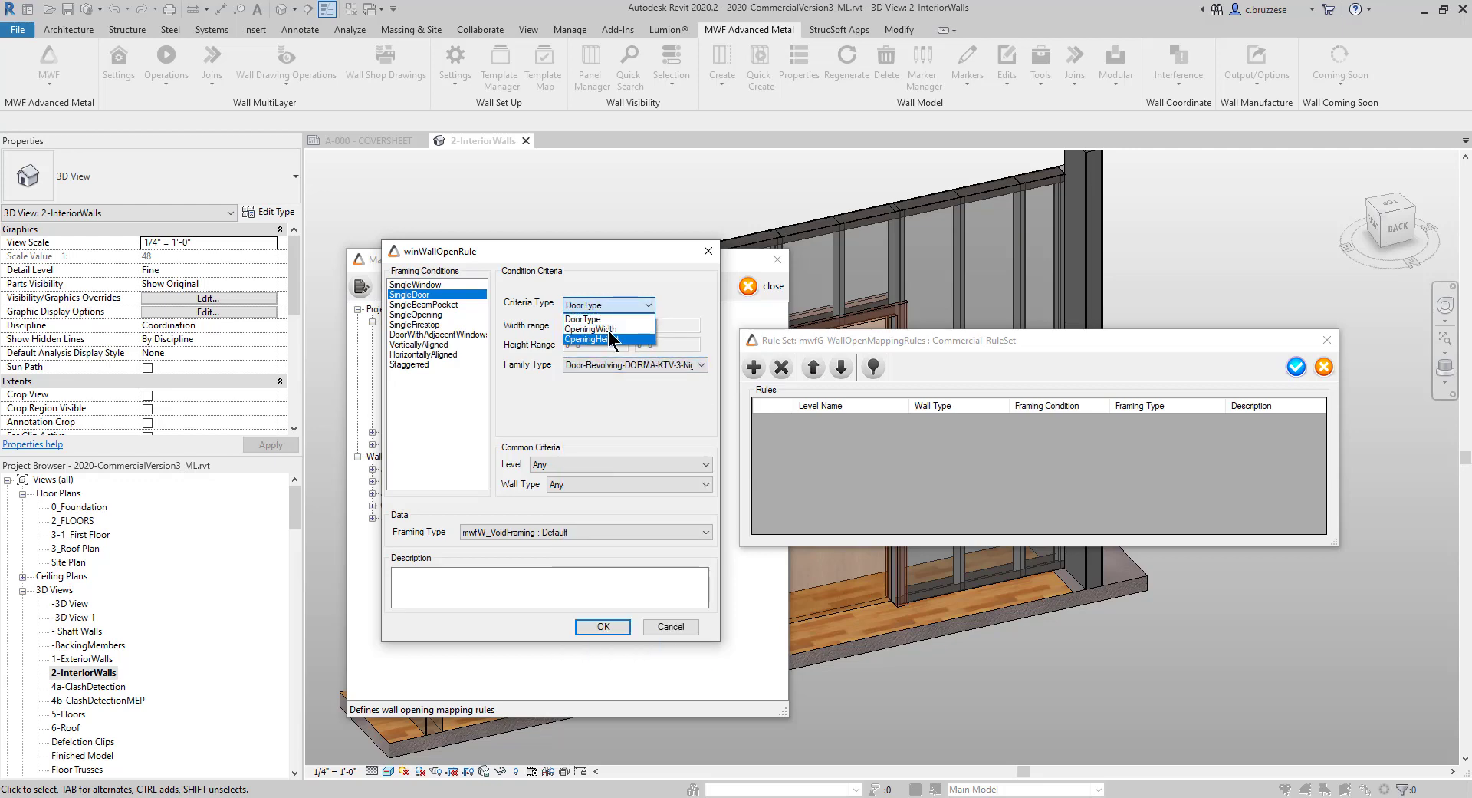
click(608, 328)
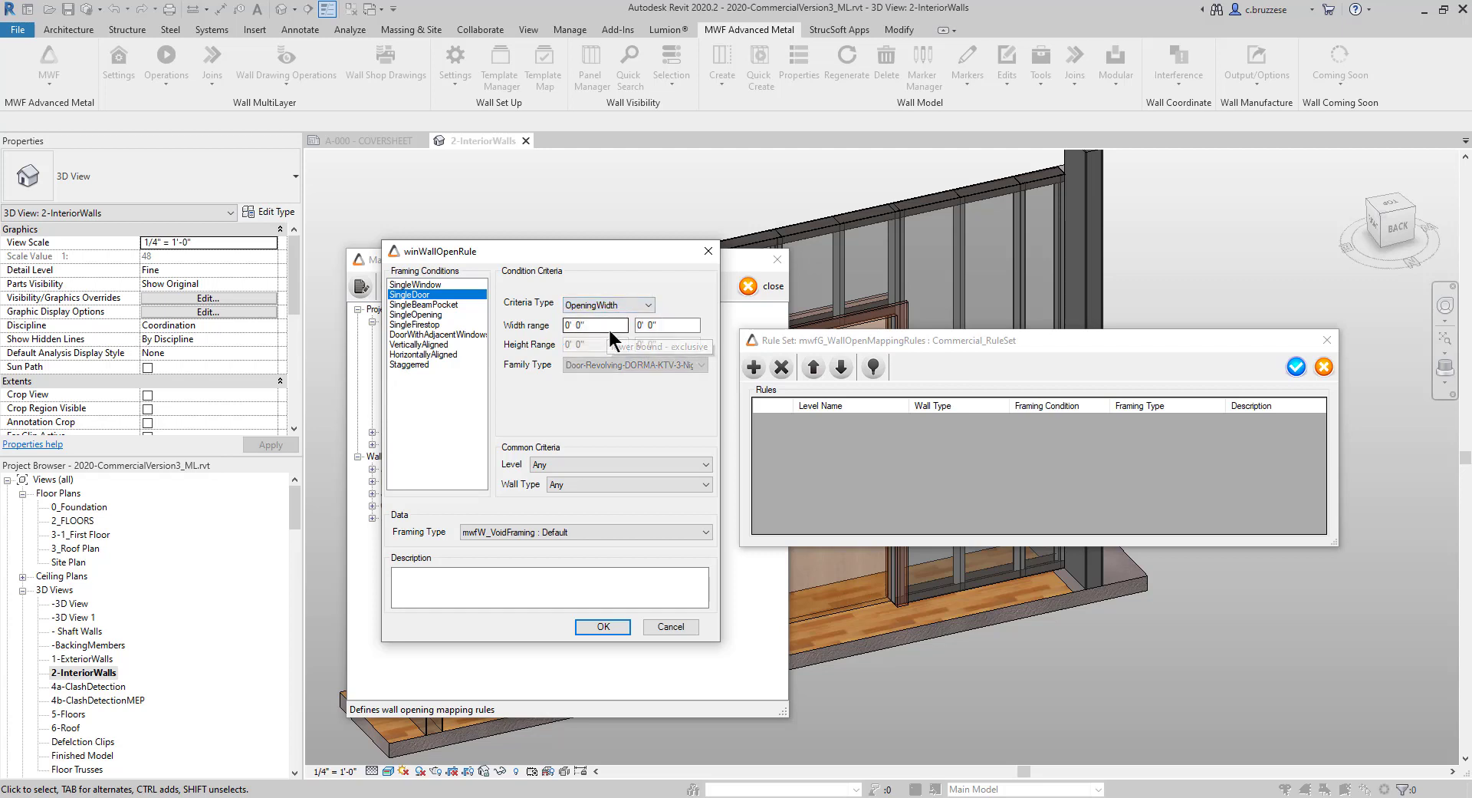
- Set the door rule's upper width limit to 3' 0" and review the level and wall type choices, keeping both at Any
click(642, 325)
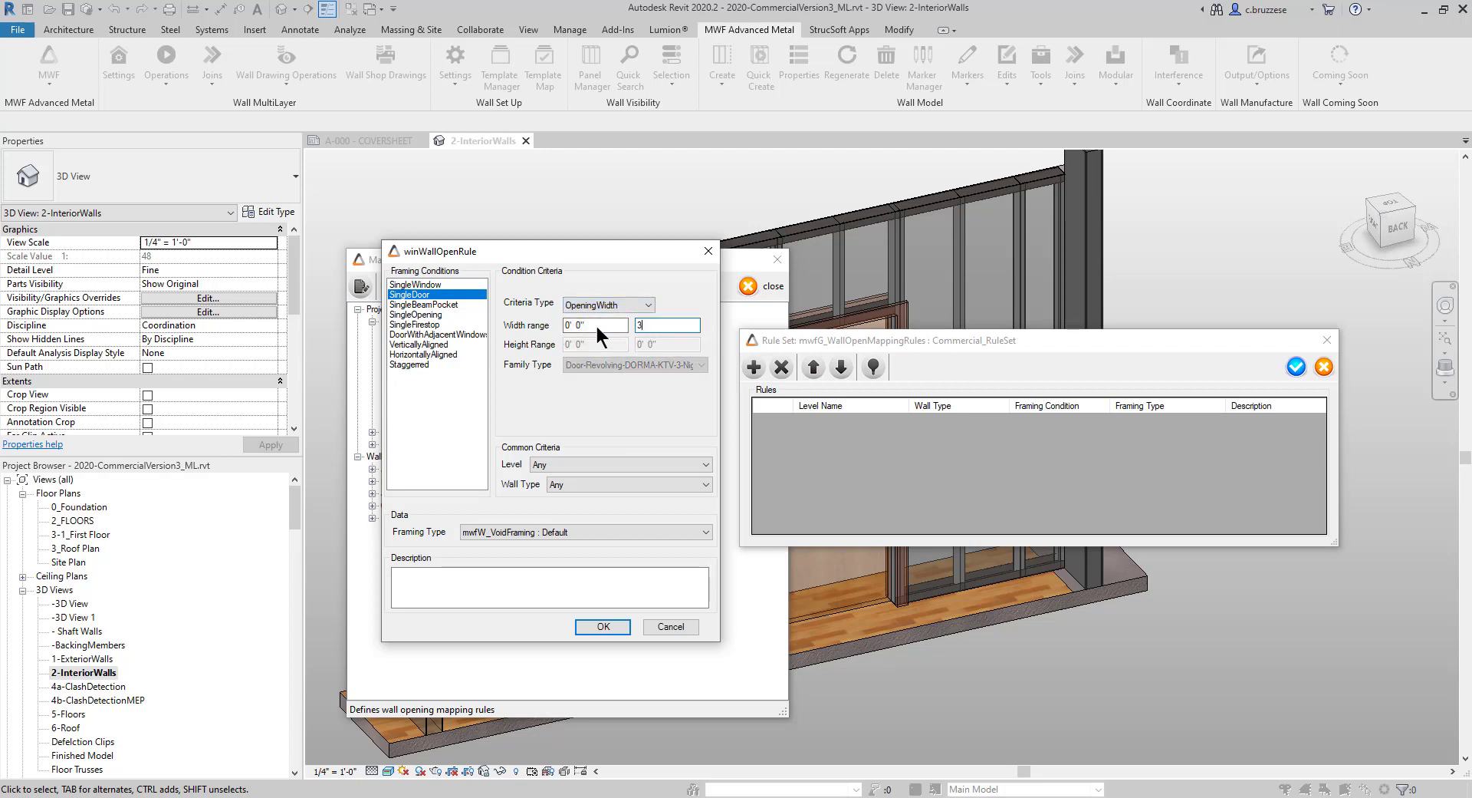
text(3)
click(572, 467)
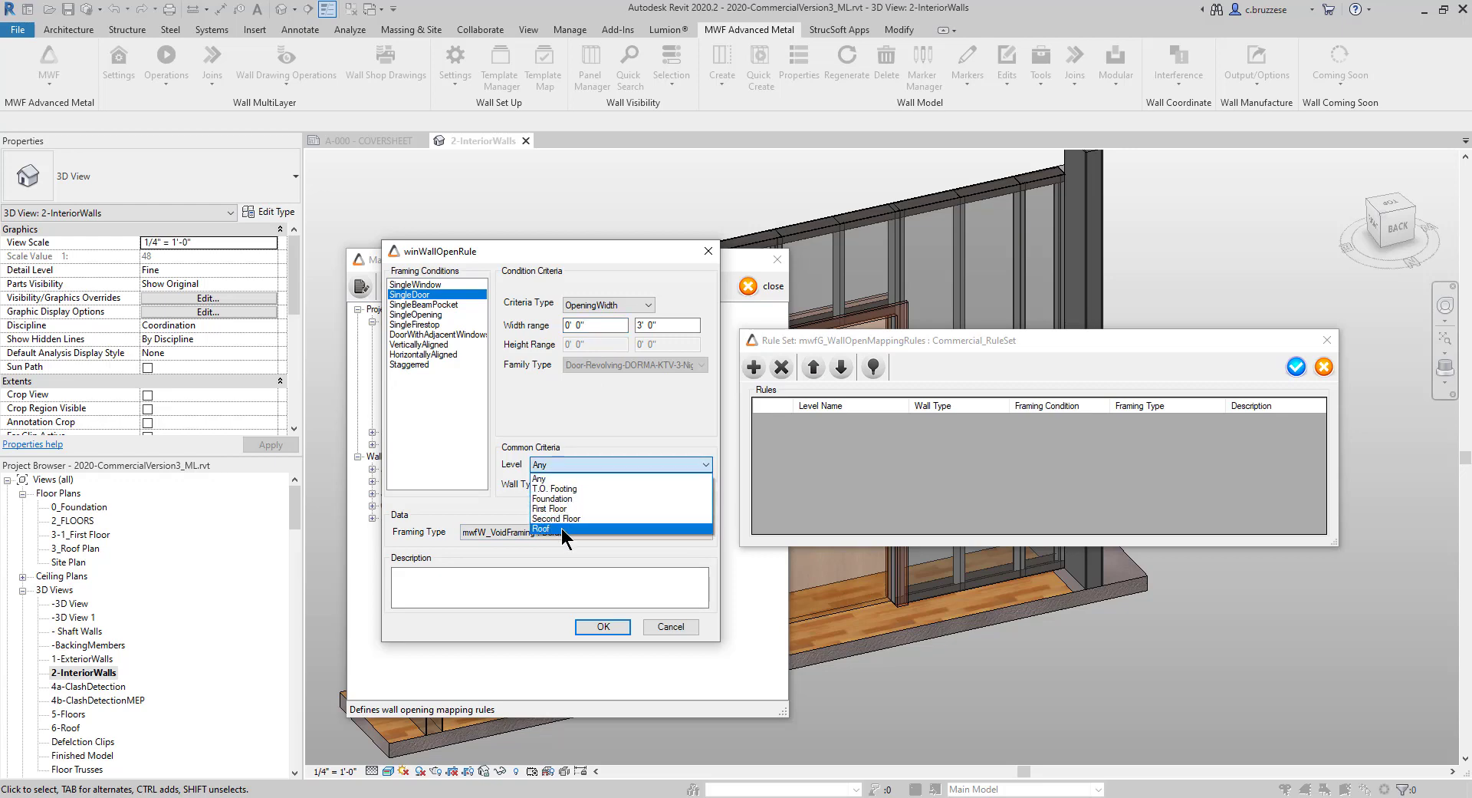
click(624, 397)
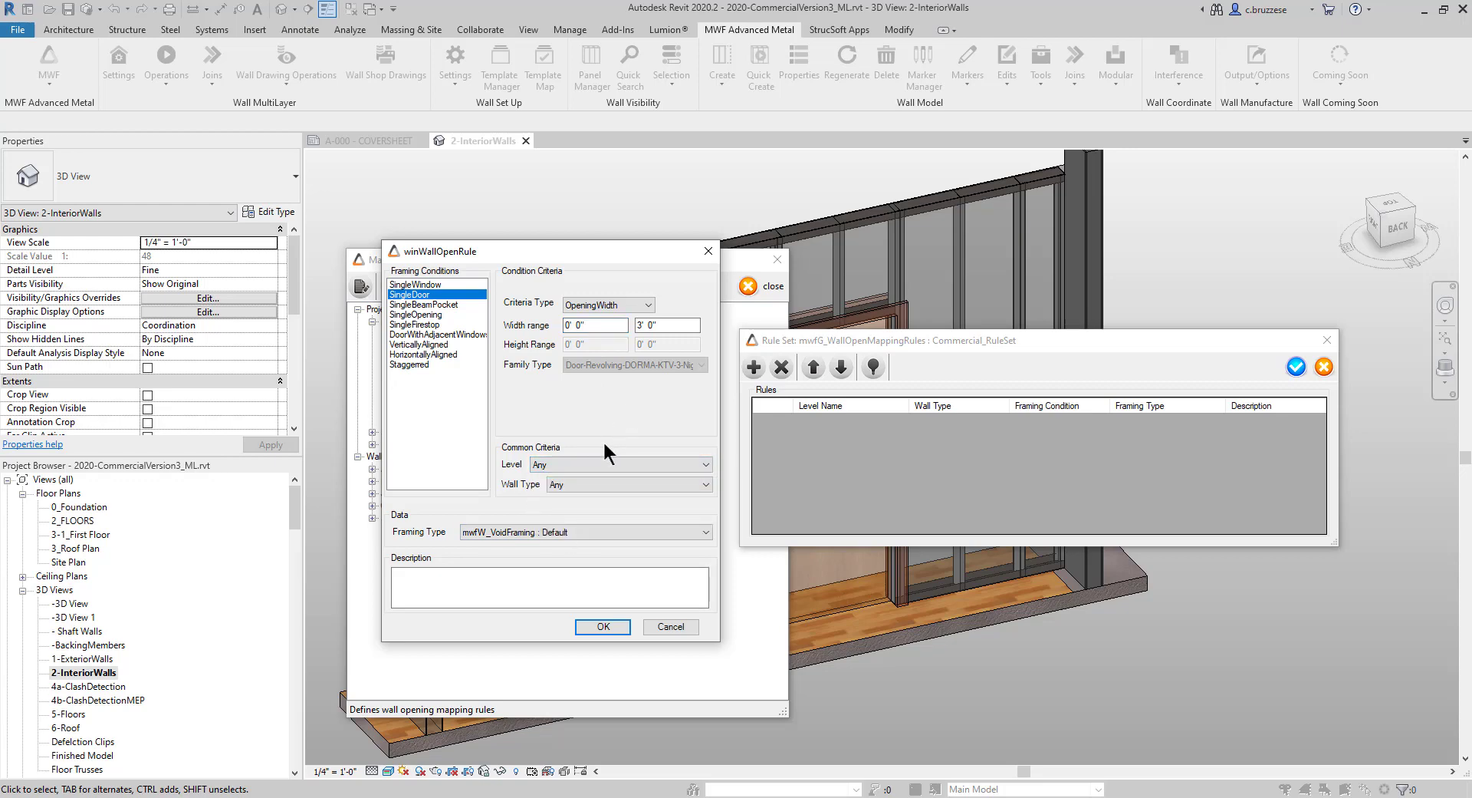
click(583, 485)
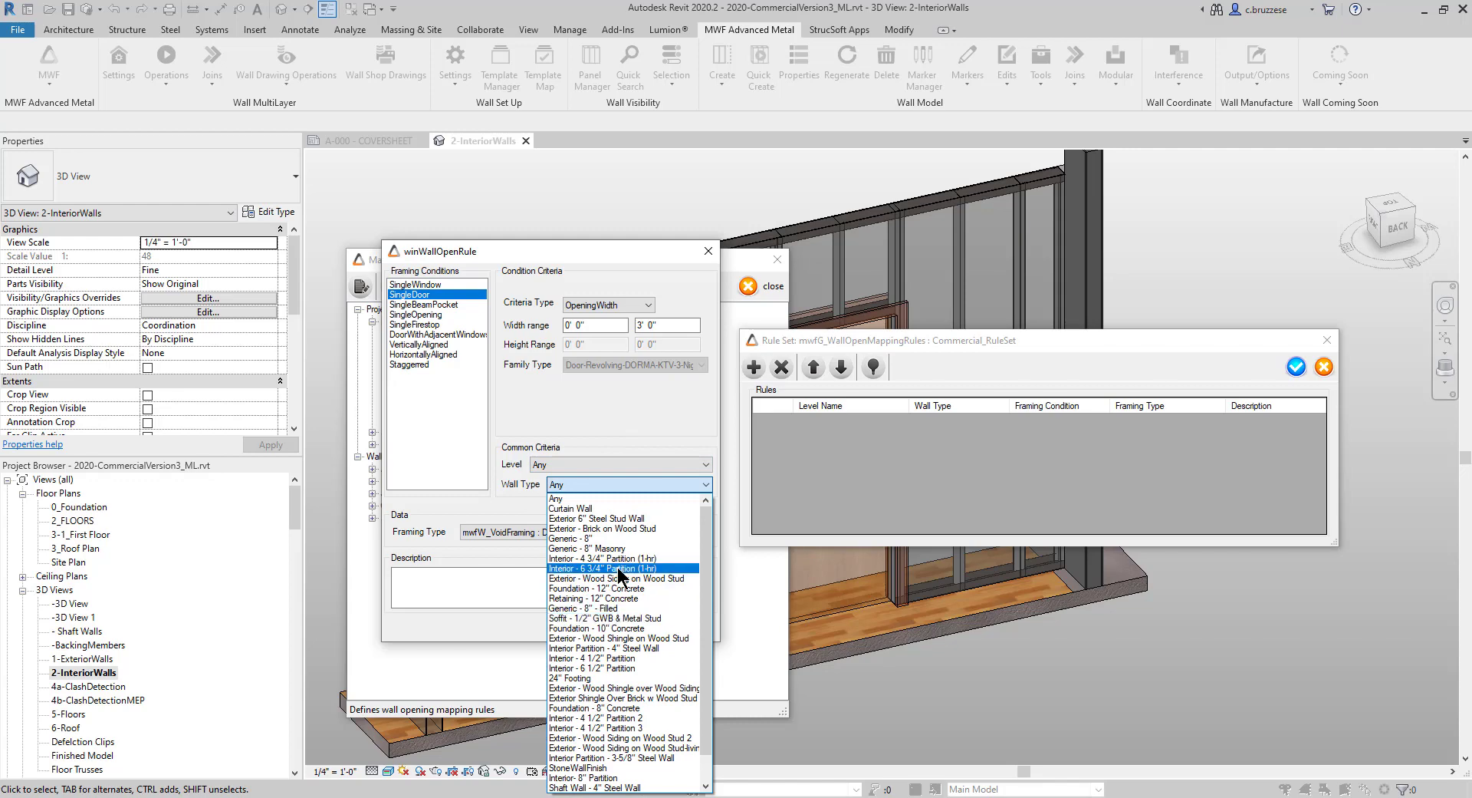
click(612, 435)
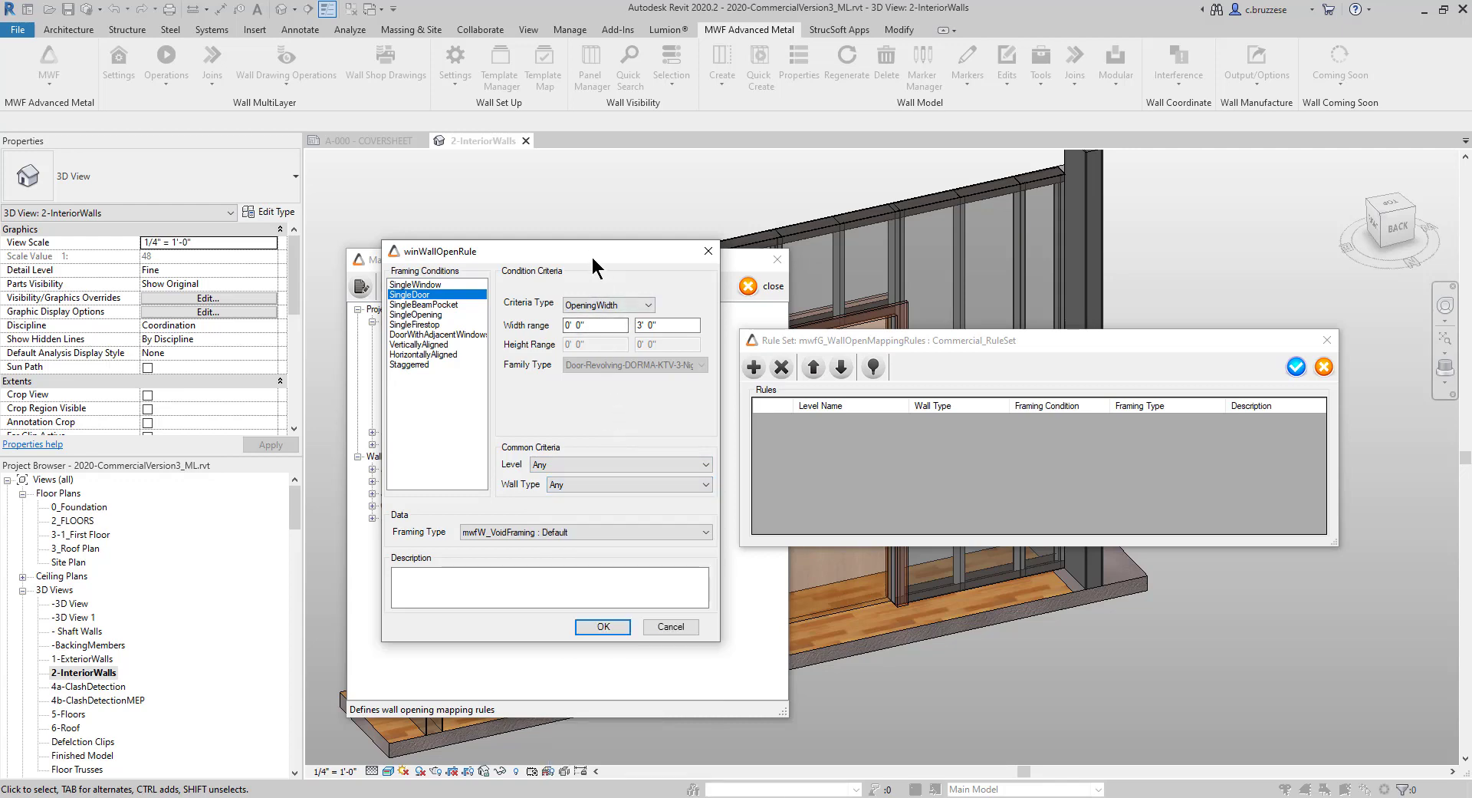
- Assign the mwfW_VoidFraming : 4" Box Header framing type to the door rule and restrict its wall type to Interior Partition - 4" Steel Wall
click(497, 532)
scroll(598, 322, up, 1)
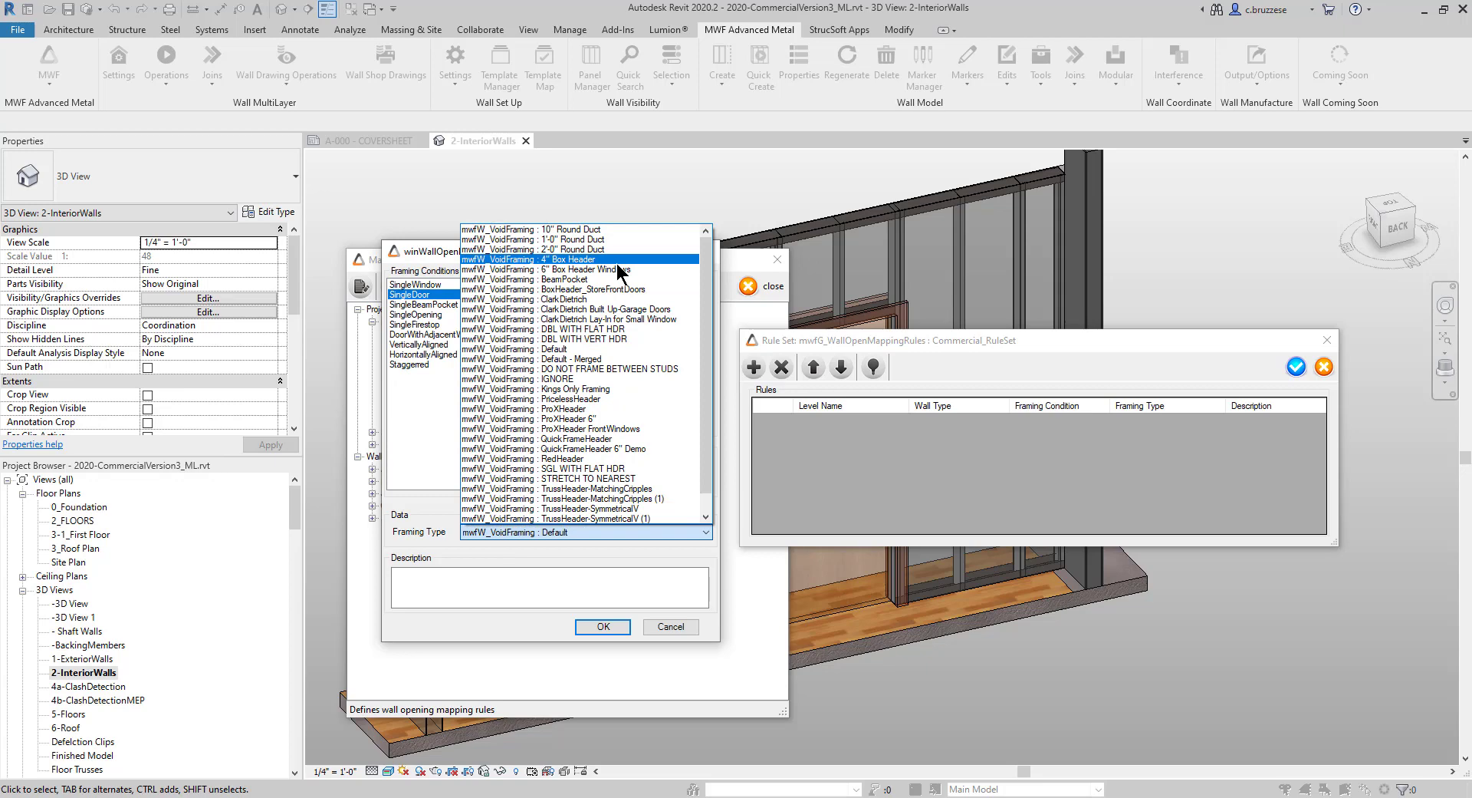
click(617, 262)
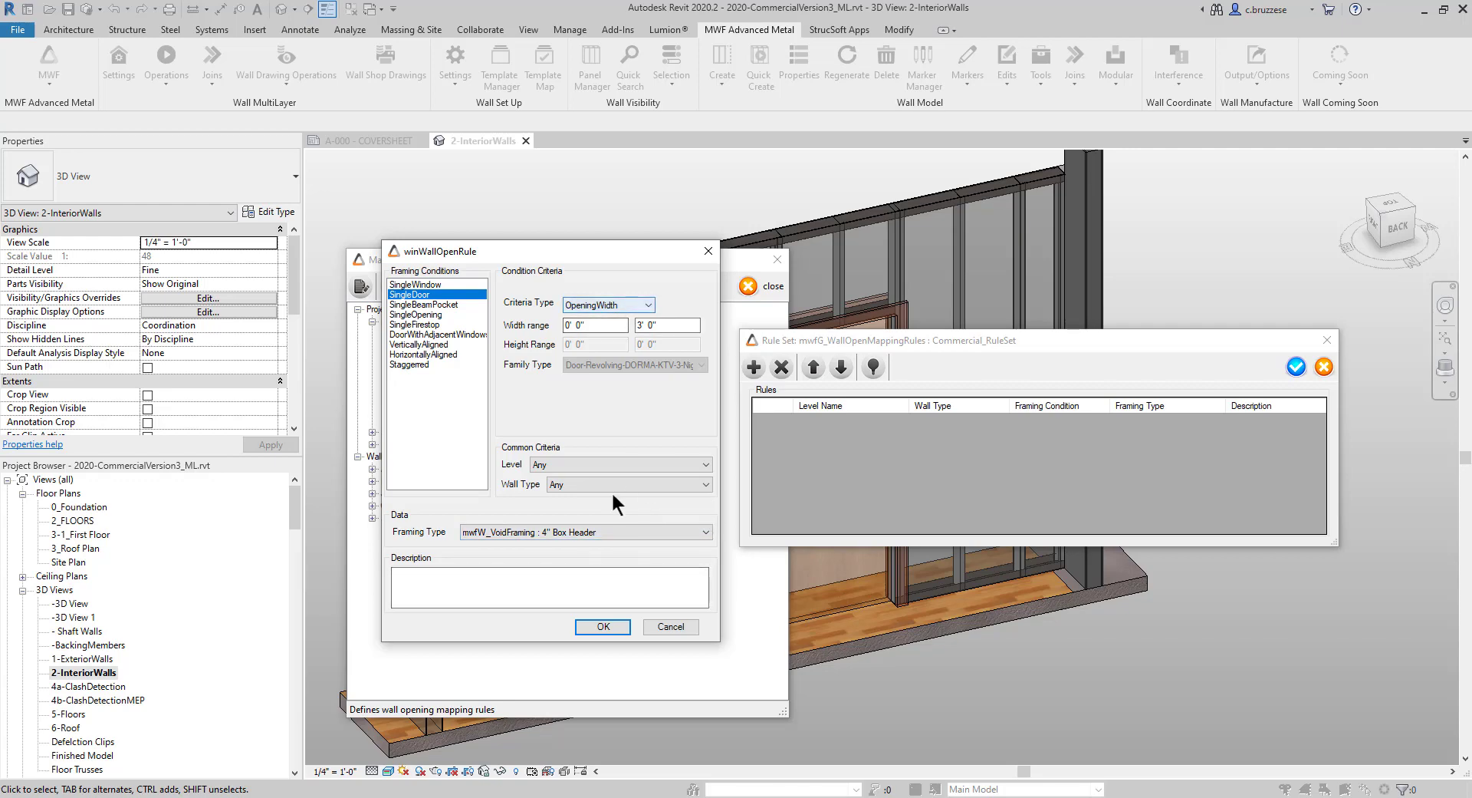
click(568, 484)
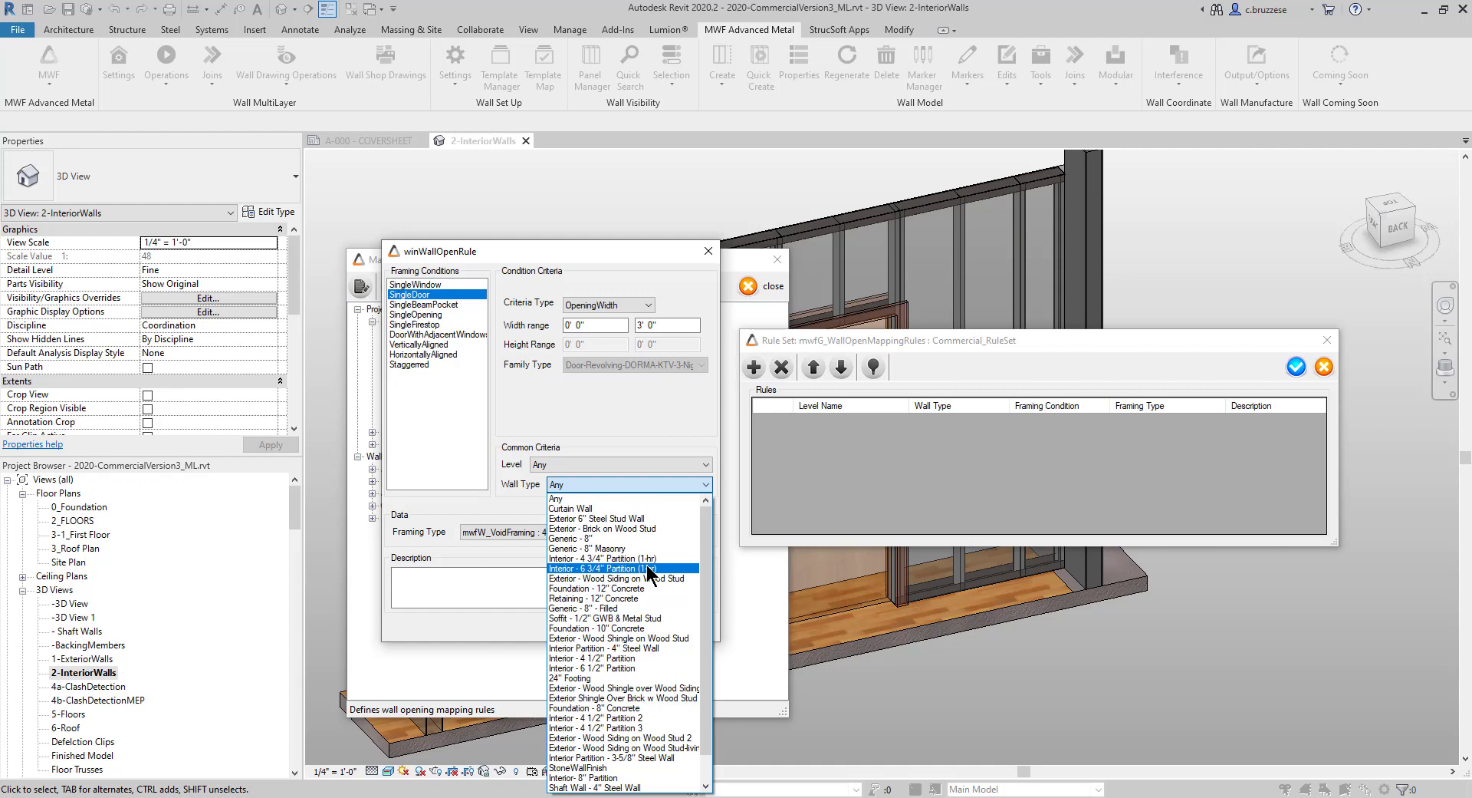
key(Escape)
click(650, 488)
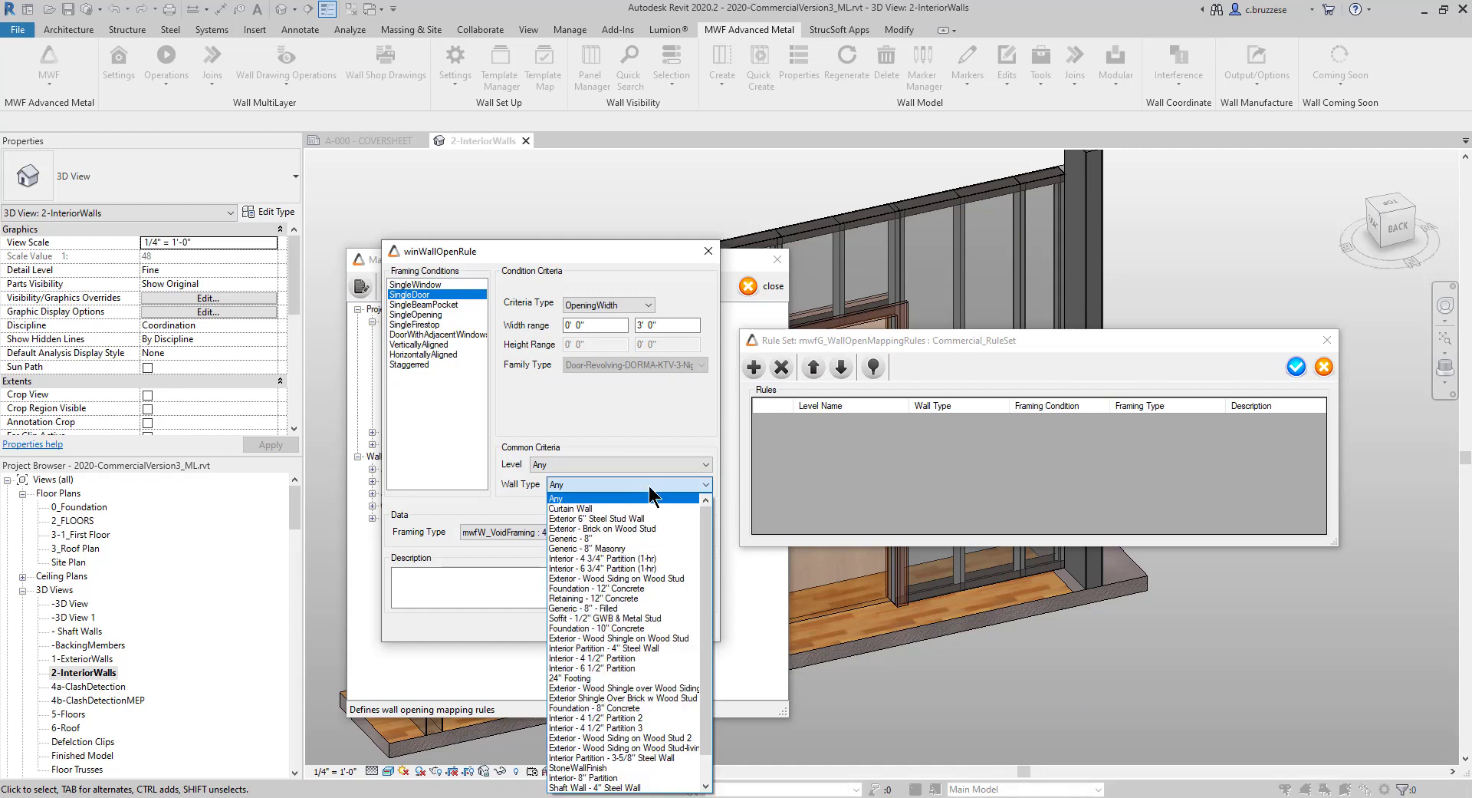
click(657, 649)
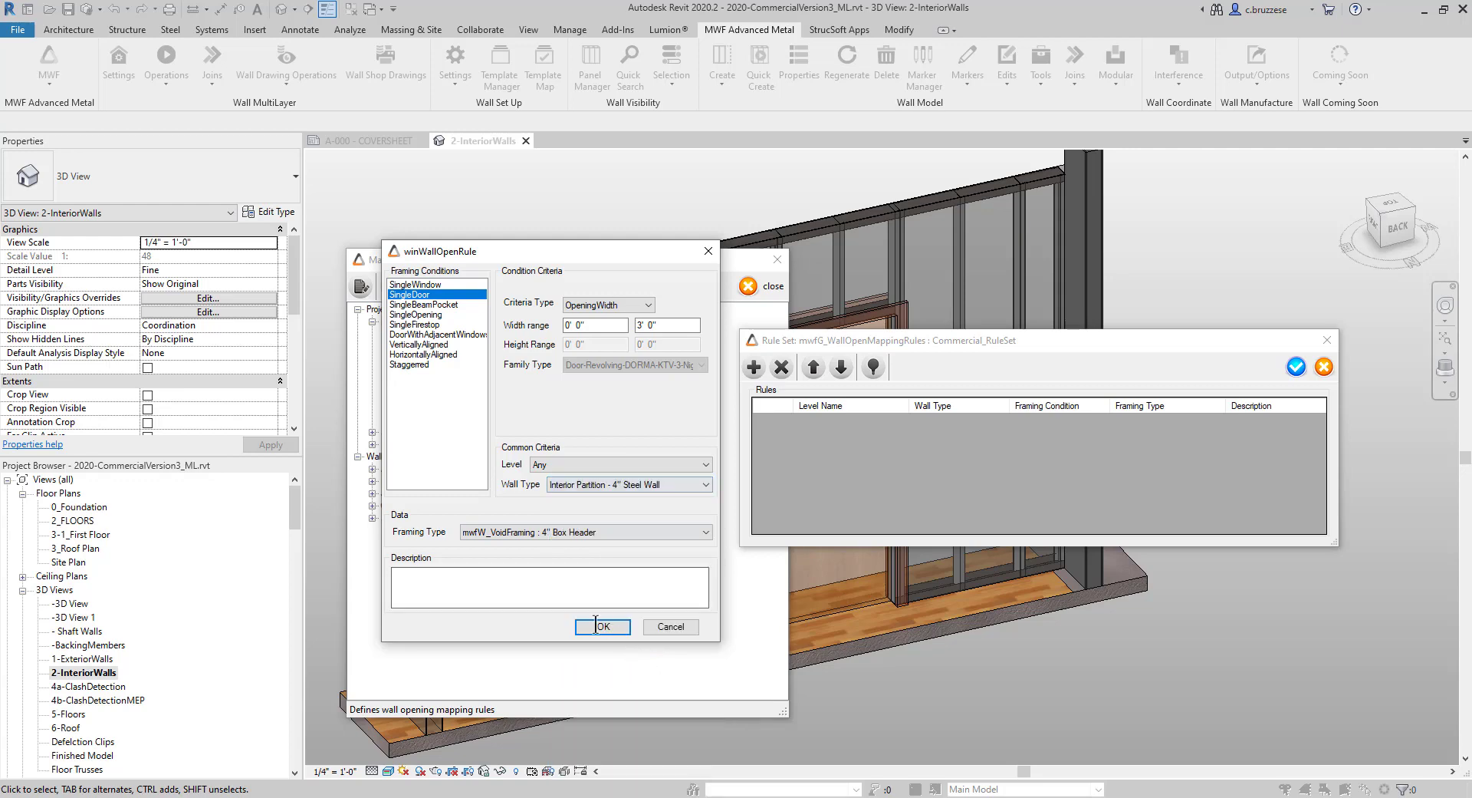
- Describe the door rule as "0-3' Door in 4" Walls", save it in Commercial_RuleSet and close the Marker Manager
click(513, 586)
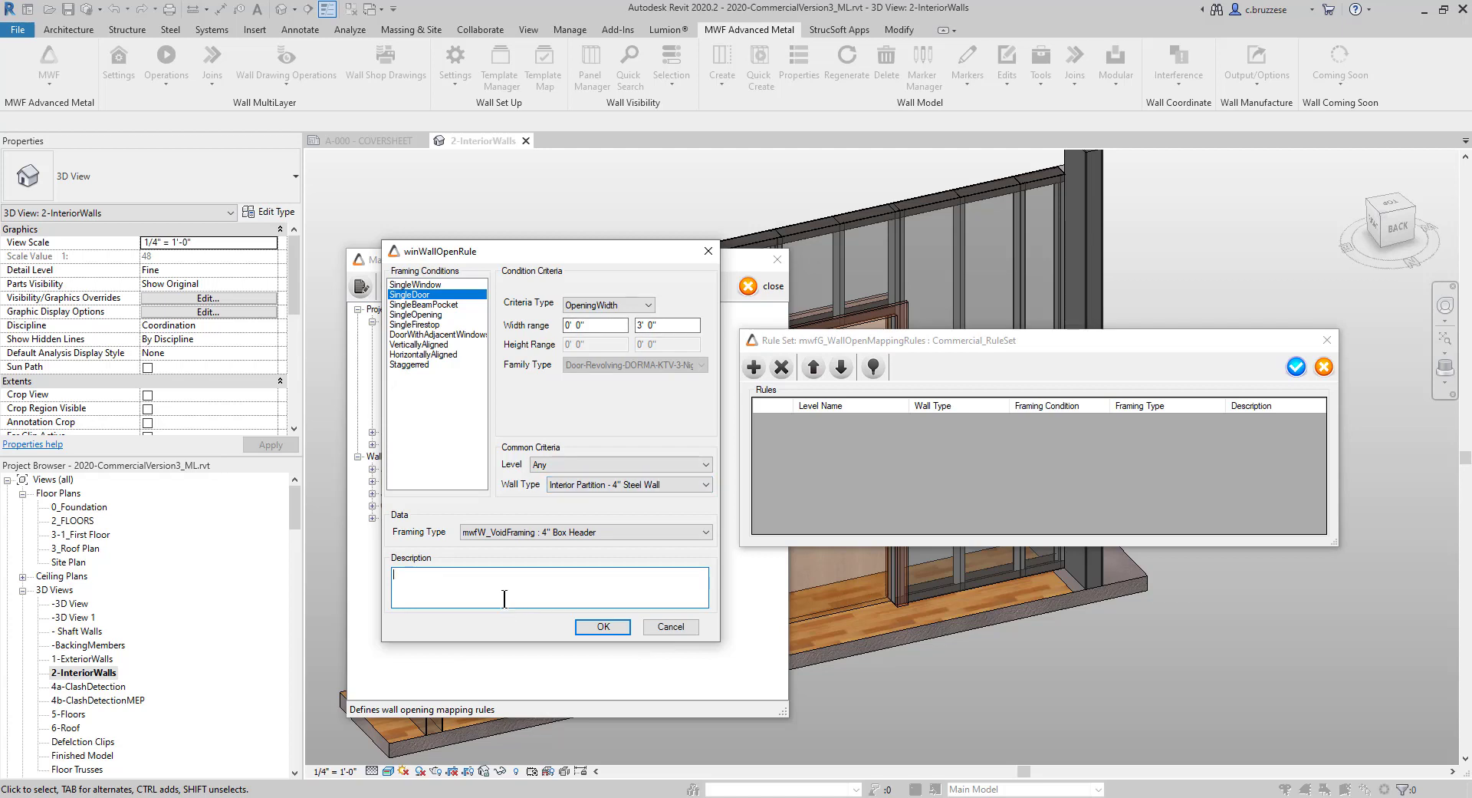
text(0-3' Door in 4" Walls)
click(603, 626)
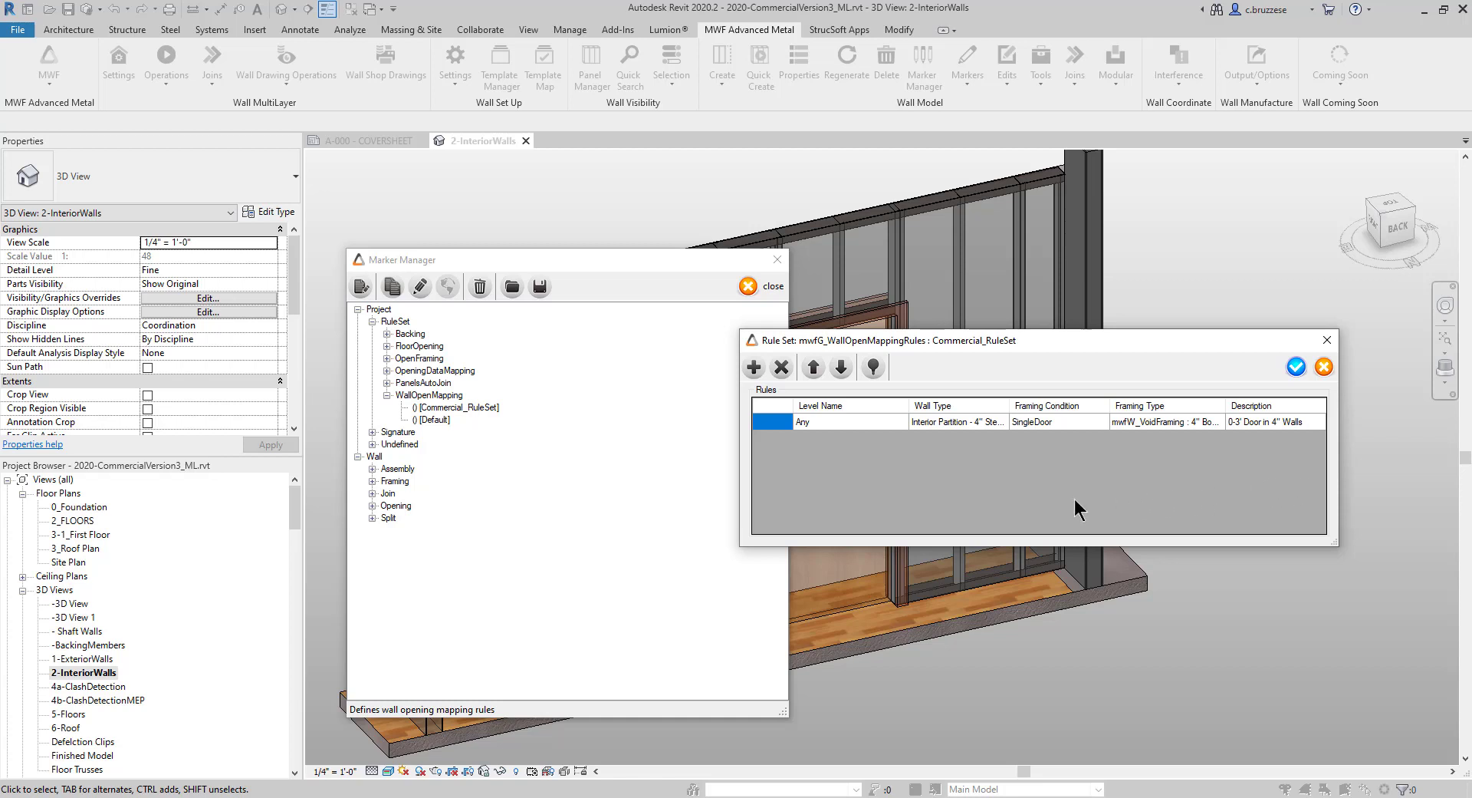
click(1297, 366)
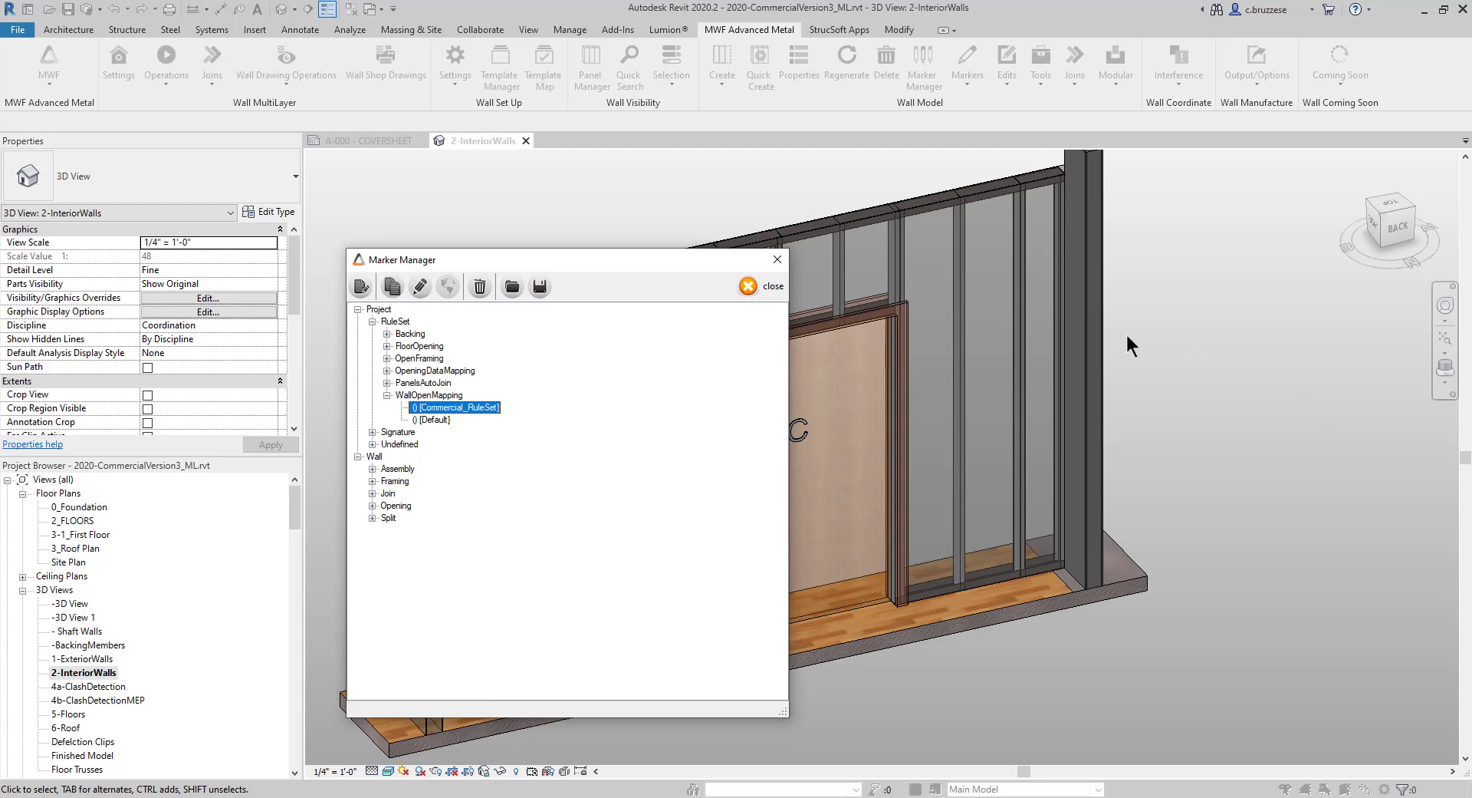
click(761, 284)
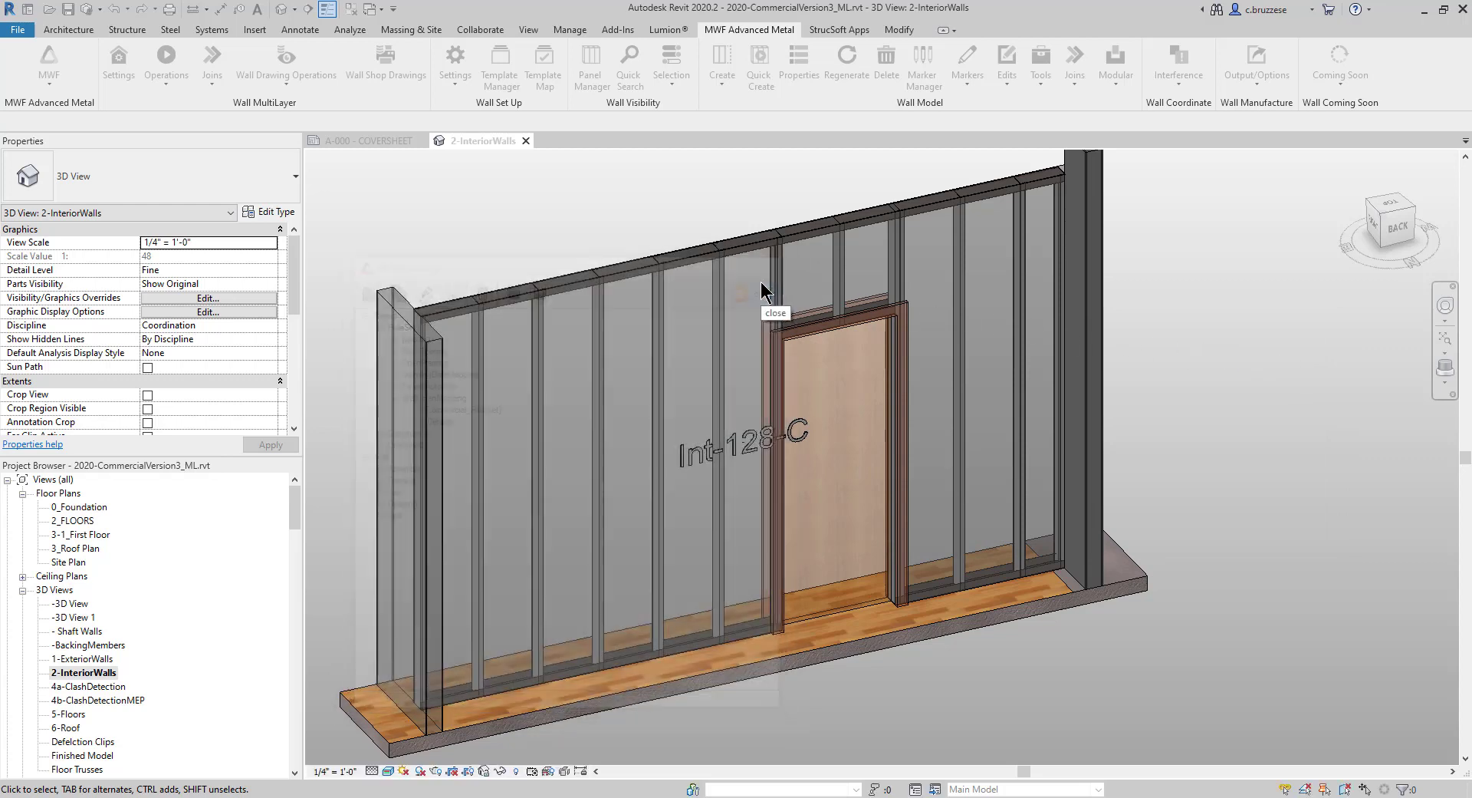
- Open the Opening Framing settings of wall panel Int-128-C and set them to use an opening mapping ruleset
click(838, 269)
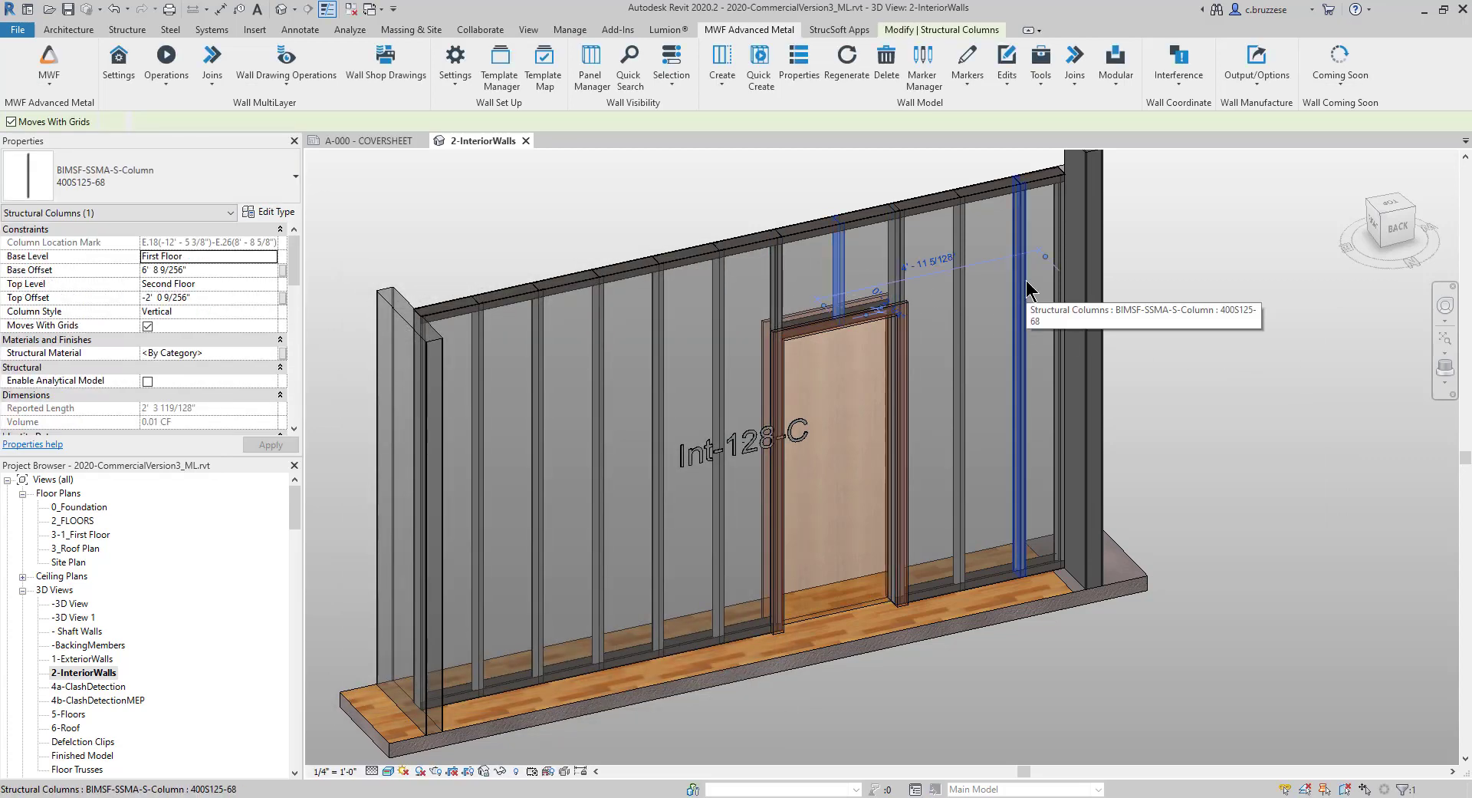
click(814, 71)
drag(732, 216, 386, 237)
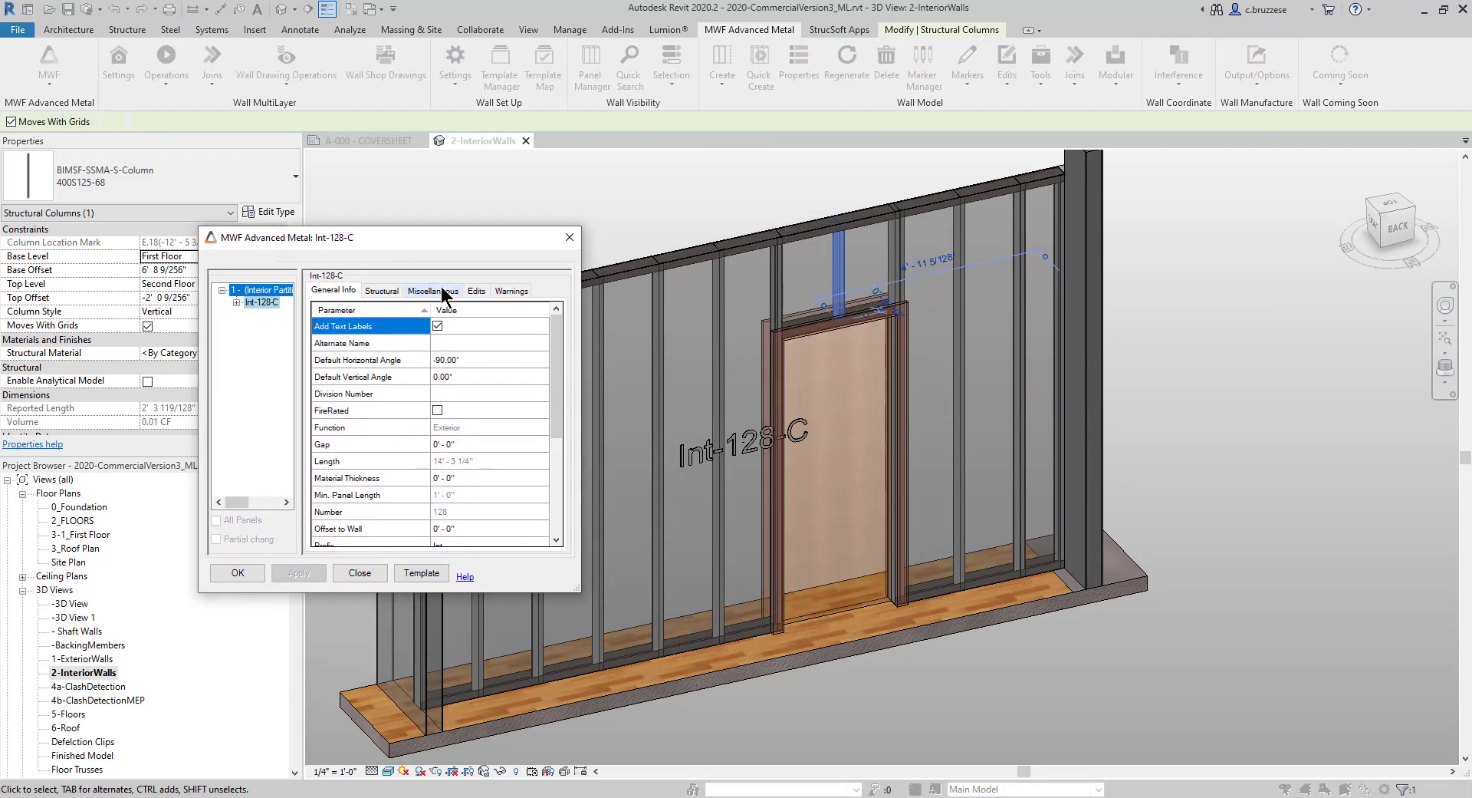
click(442, 291)
click(399, 376)
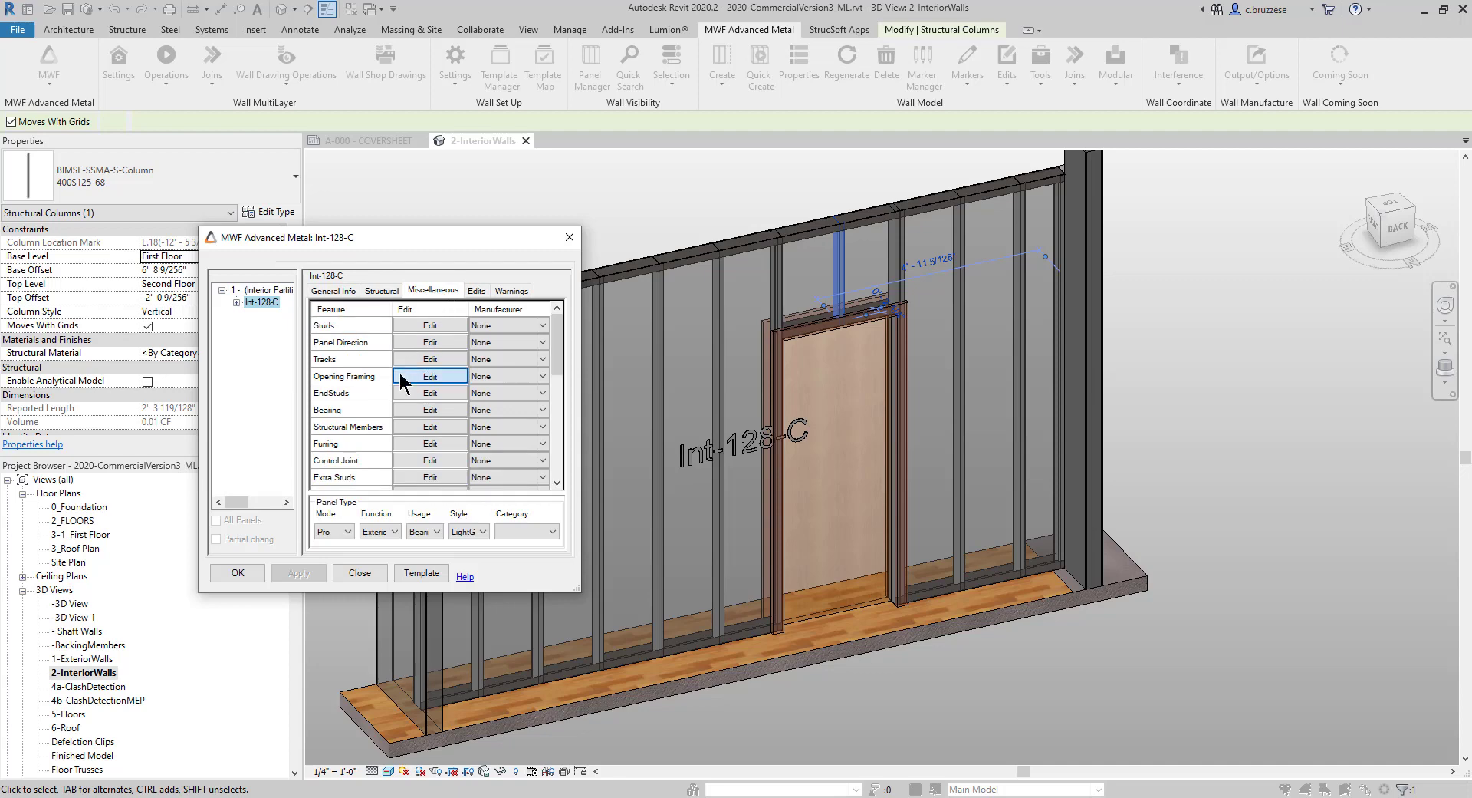
click(644, 313)
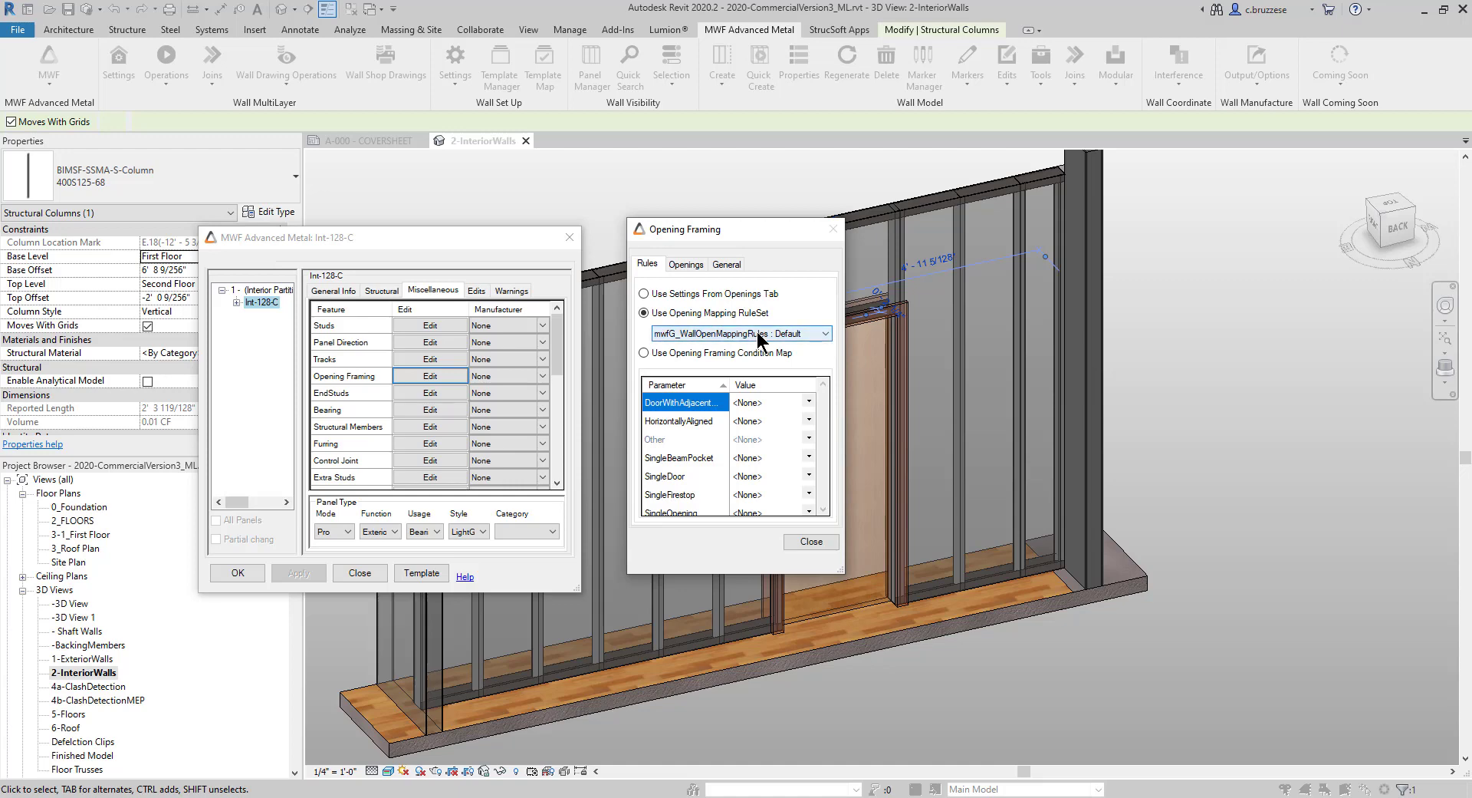
- Assign mwfG_WallOpenMappingRules : Commercial_RuleSet as the panel's opening mapping ruleset, widening the dialog to read the full name, and close the settings
click(803, 328)
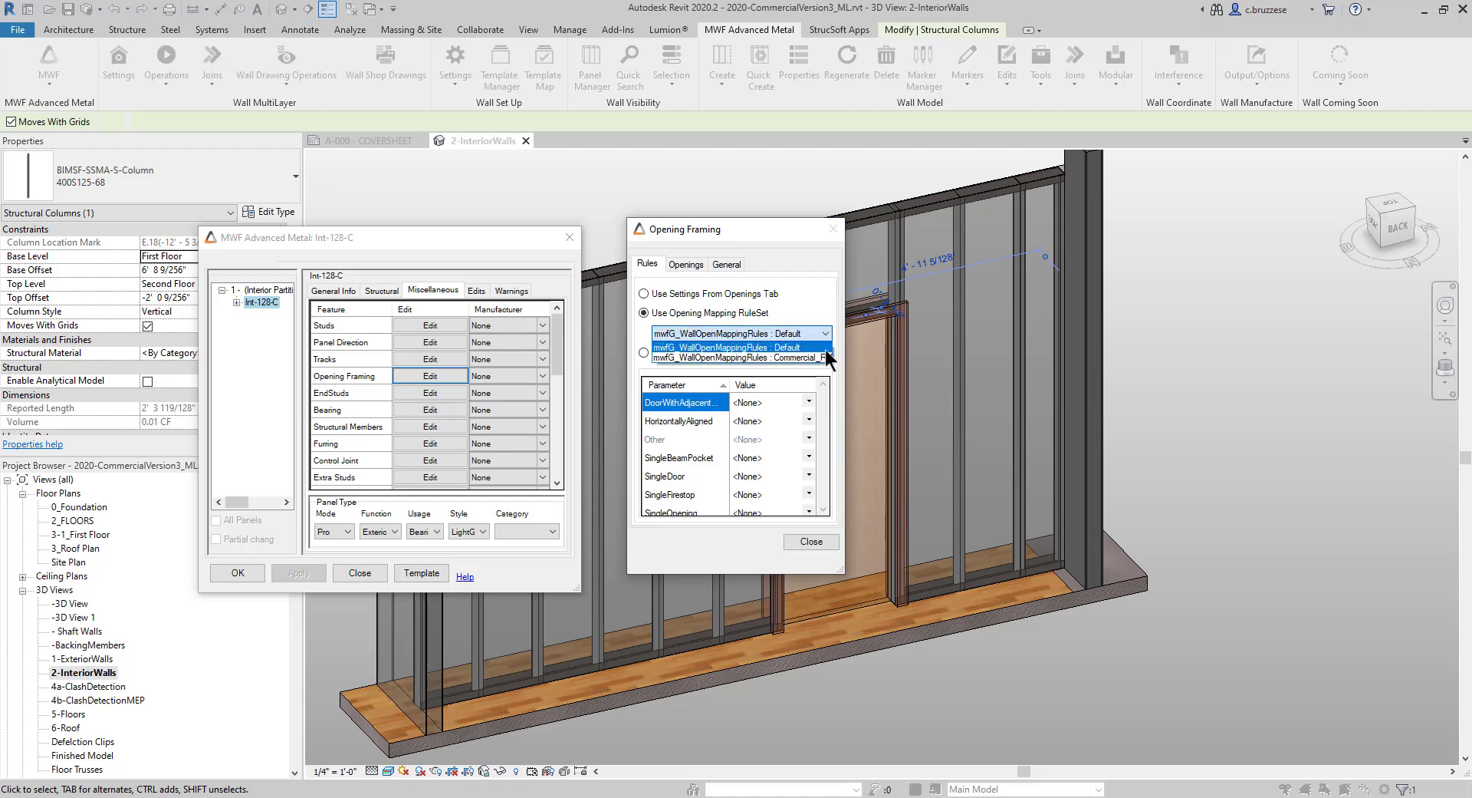
click(830, 354)
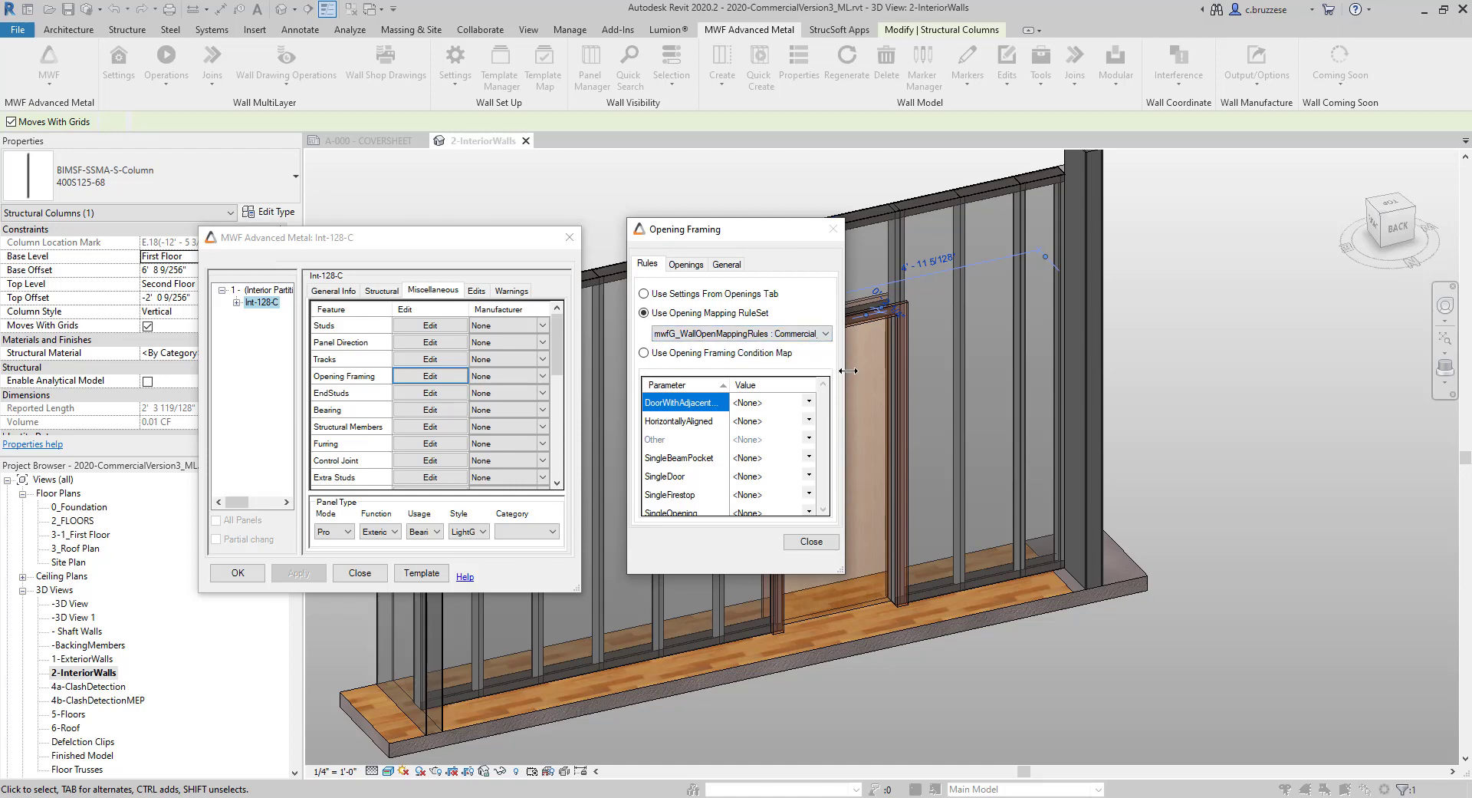
click(867, 334)
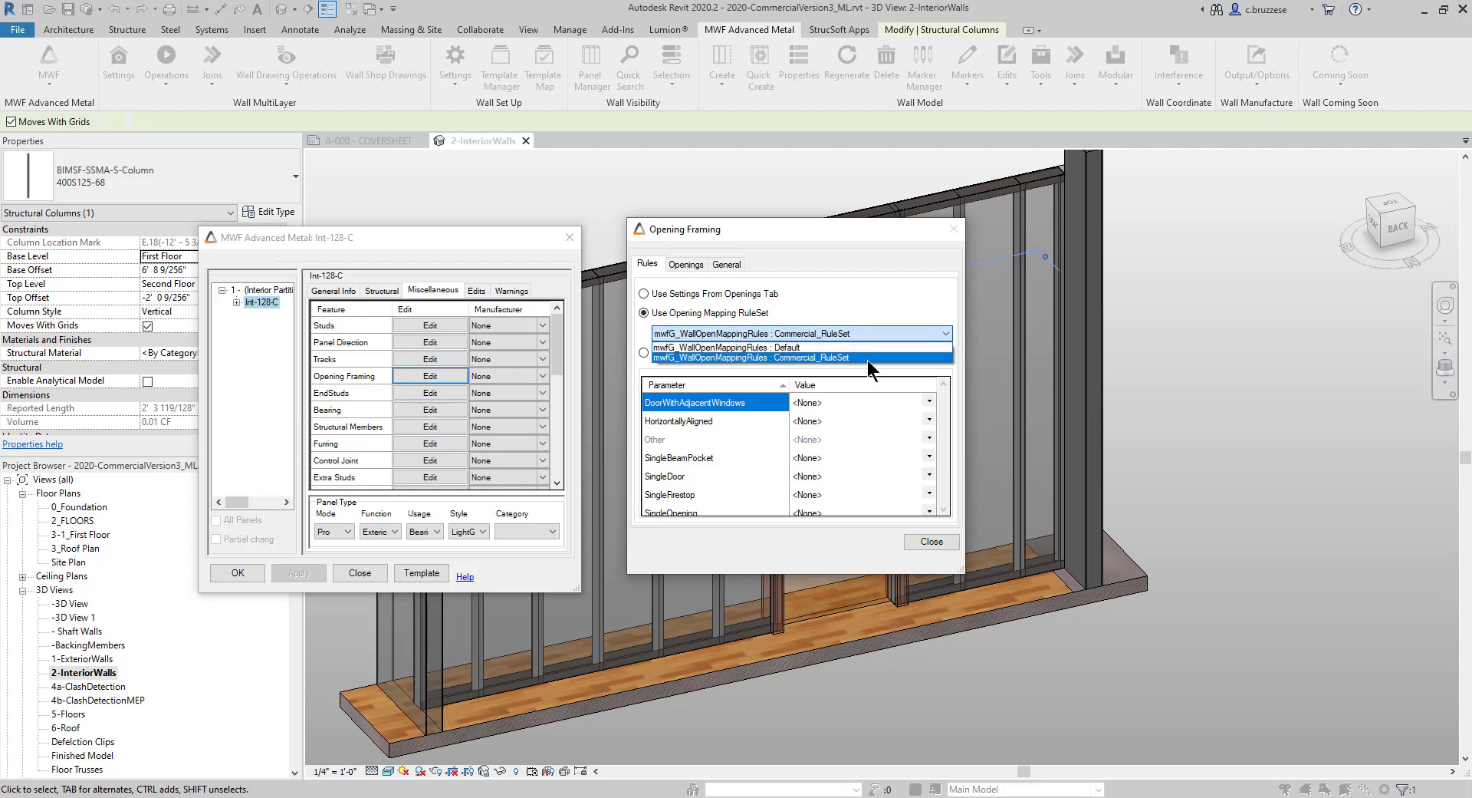
click(867, 358)
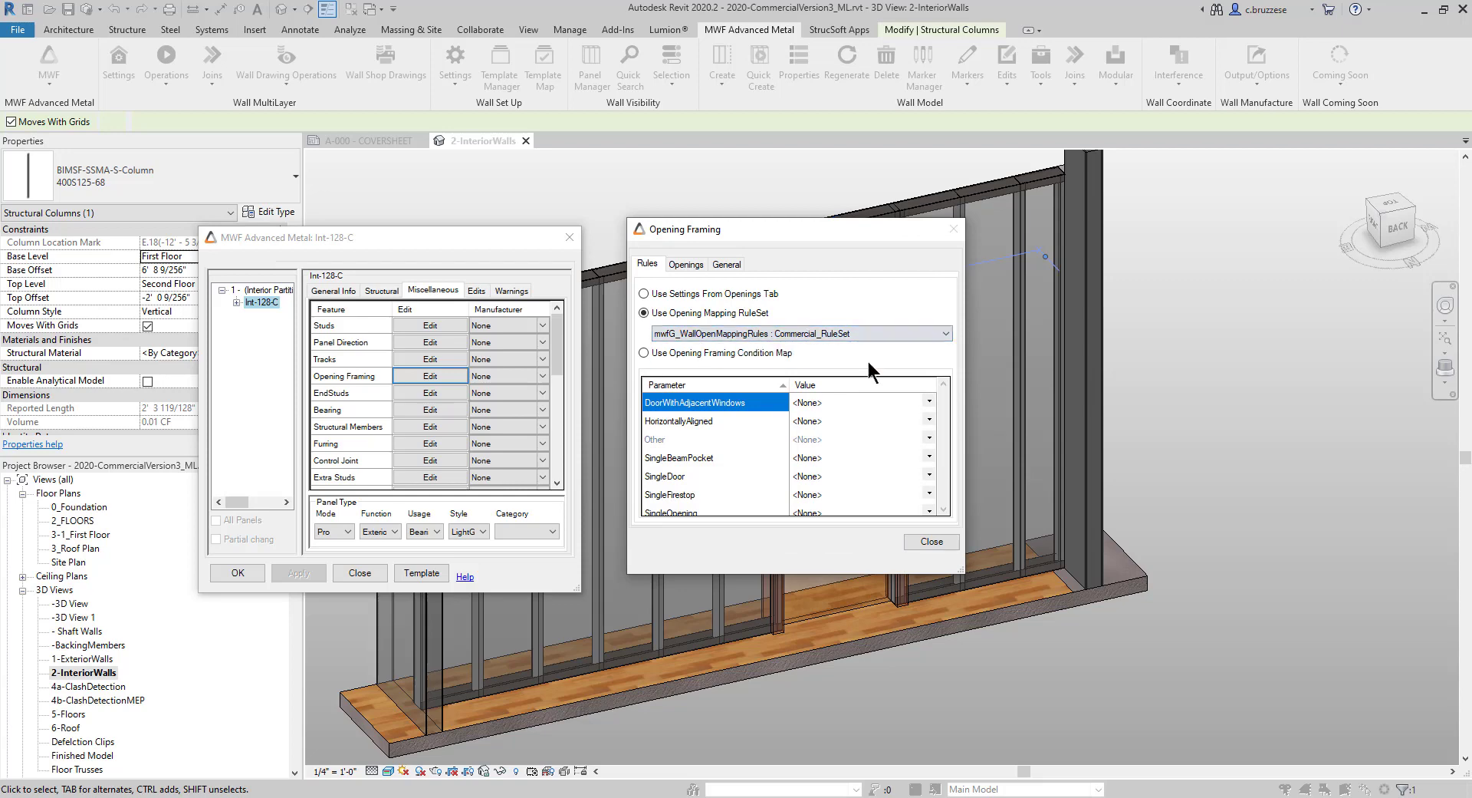
click(931, 541)
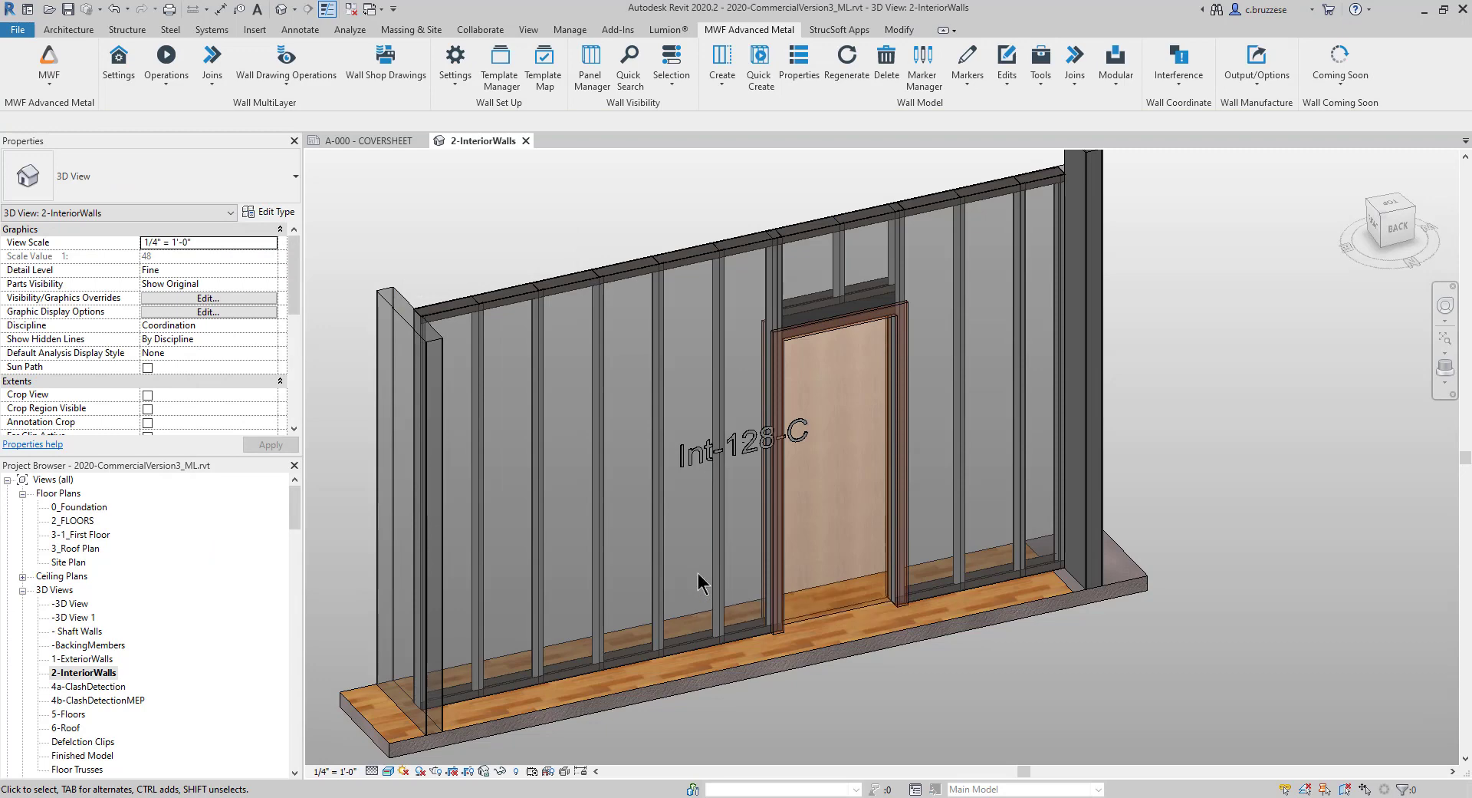
- Temporarily hide the door in wall panel Int-128-C and inspect the header and stud framing around its opening
click(903, 369)
key(h)
key(h)
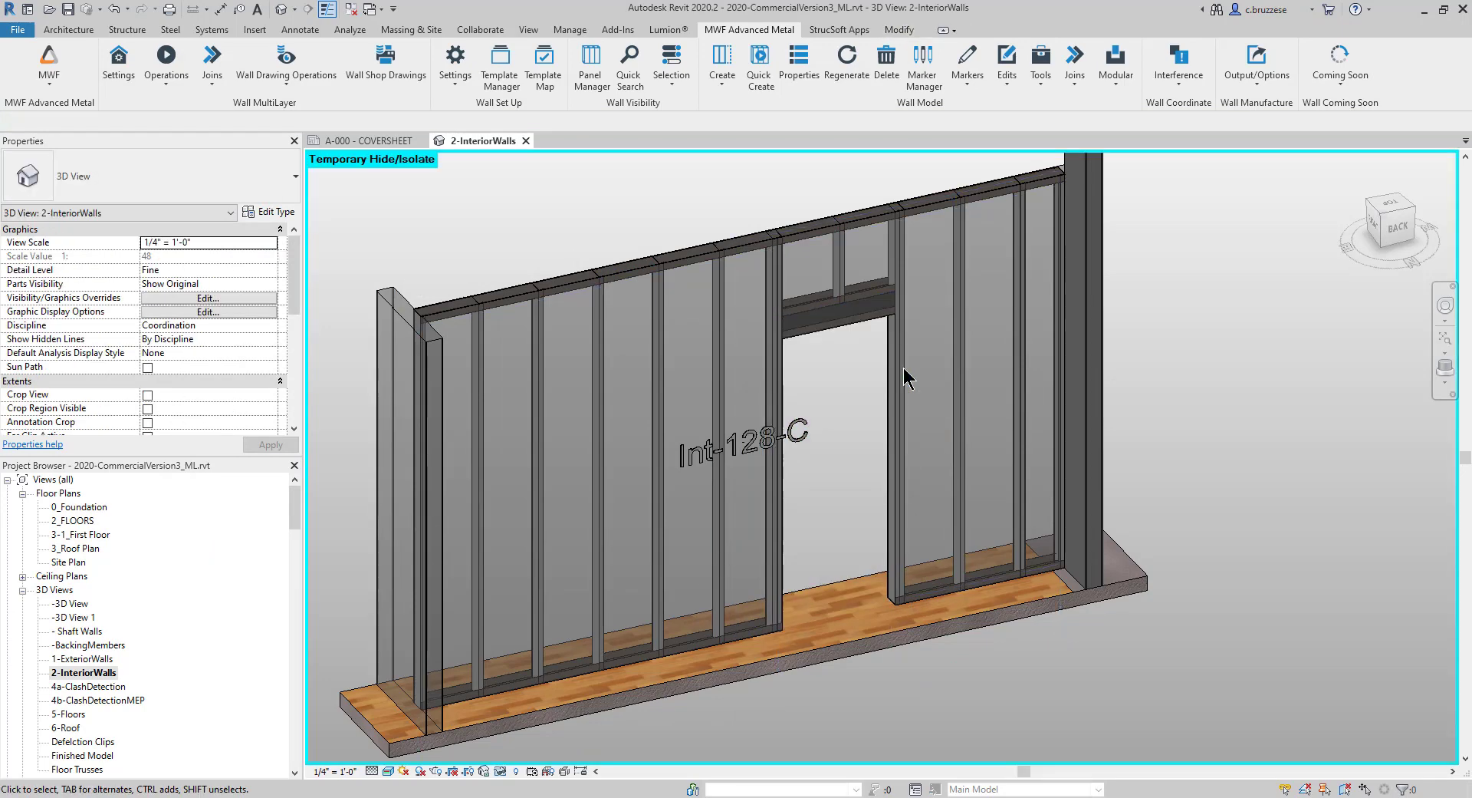
click(902, 349)
shift+middle_drag(901, 349, 867, 619)
scroll(894, 421, up, 5)
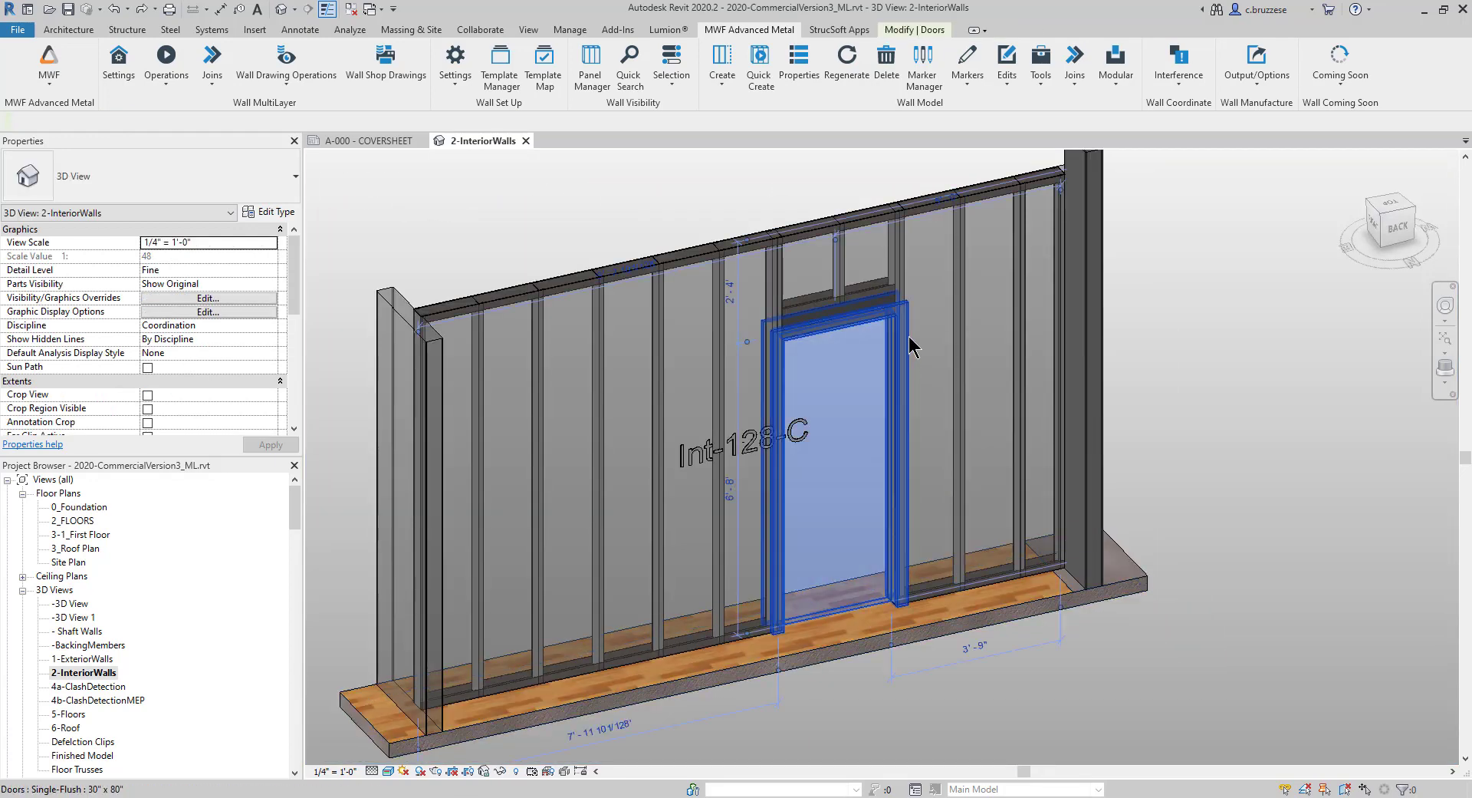
- Check the framing type in the Single-Flush door's opening data marker, close the data and deselect the door
click(903, 371)
click(967, 65)
click(967, 105)
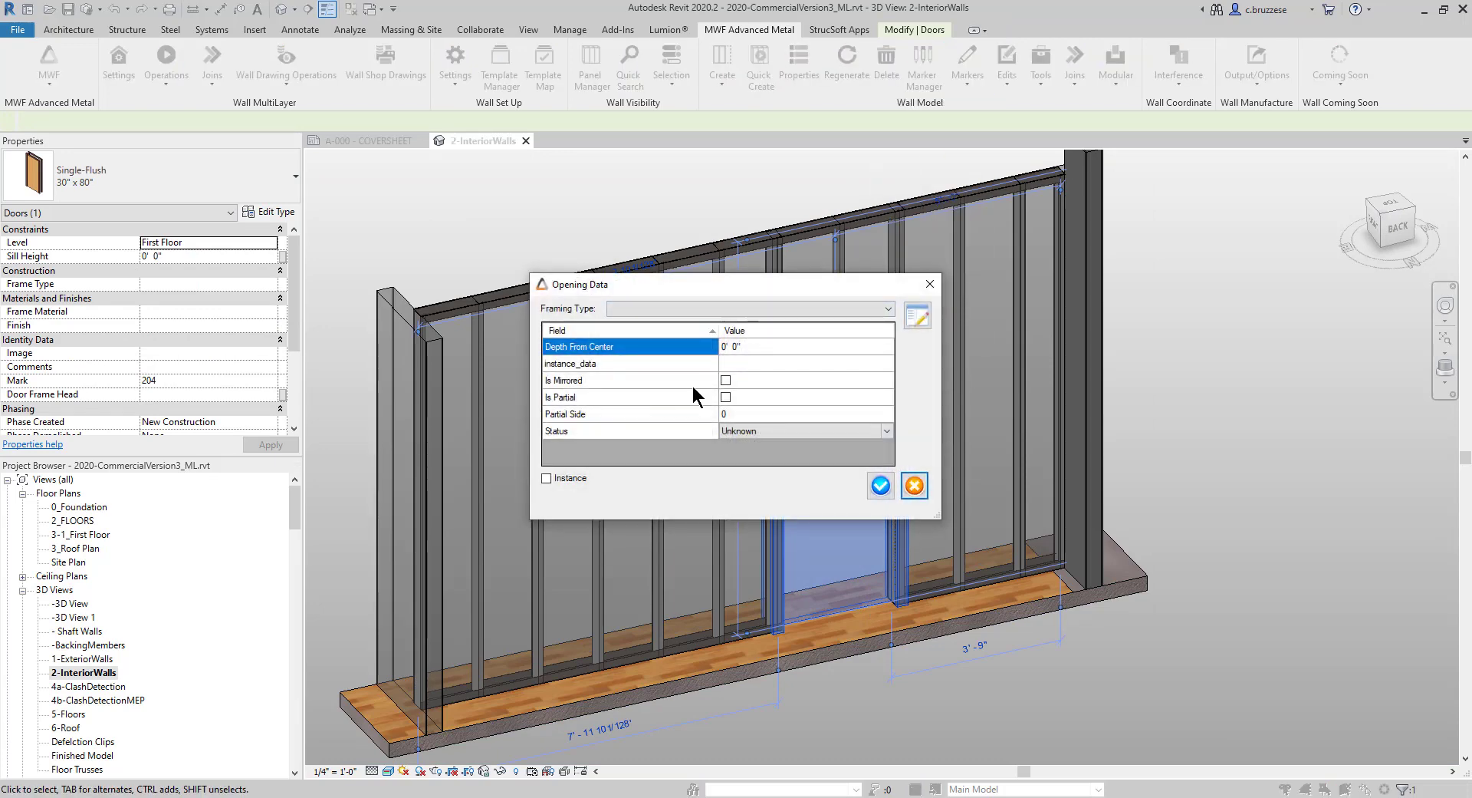
click(890, 486)
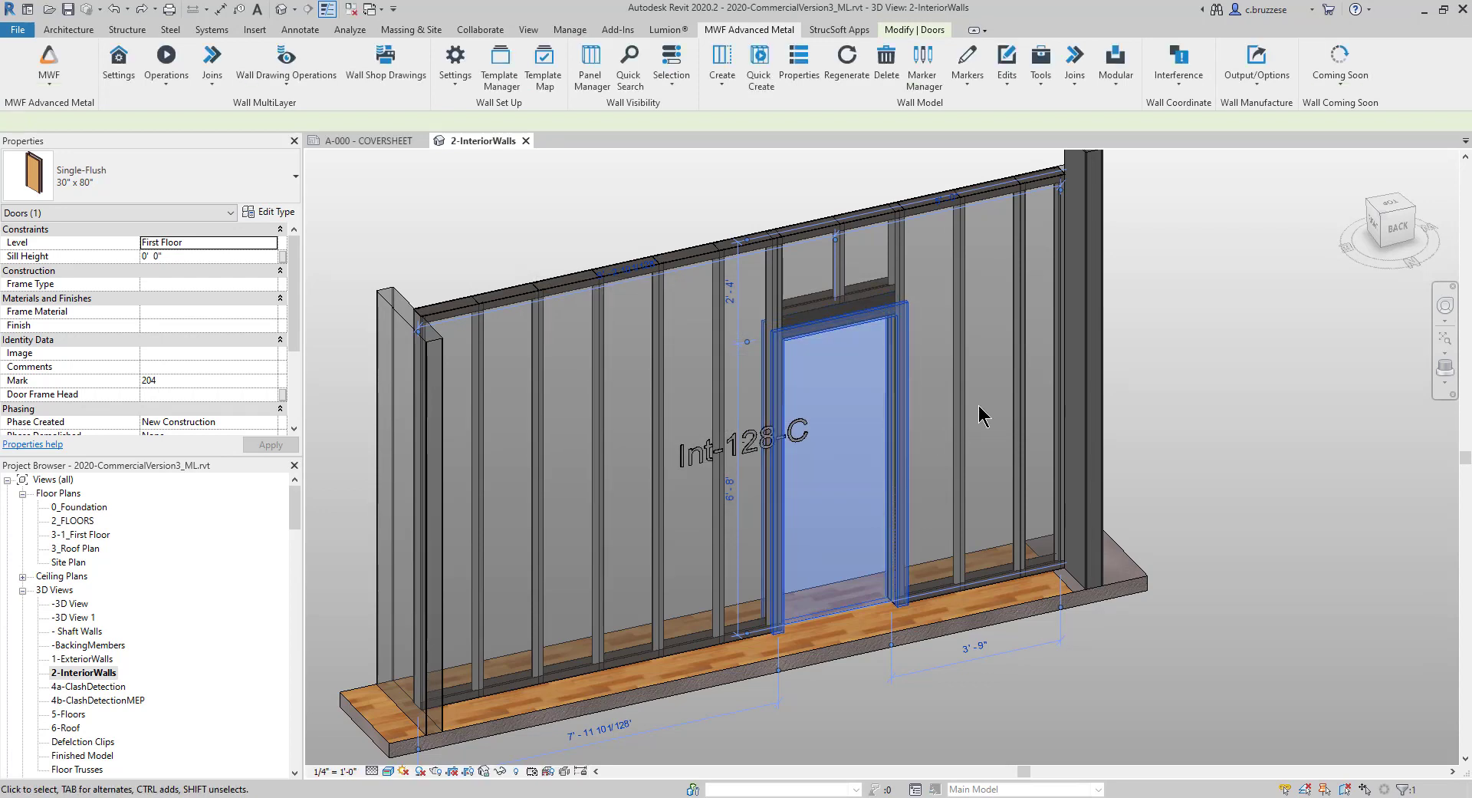
click(1033, 669)
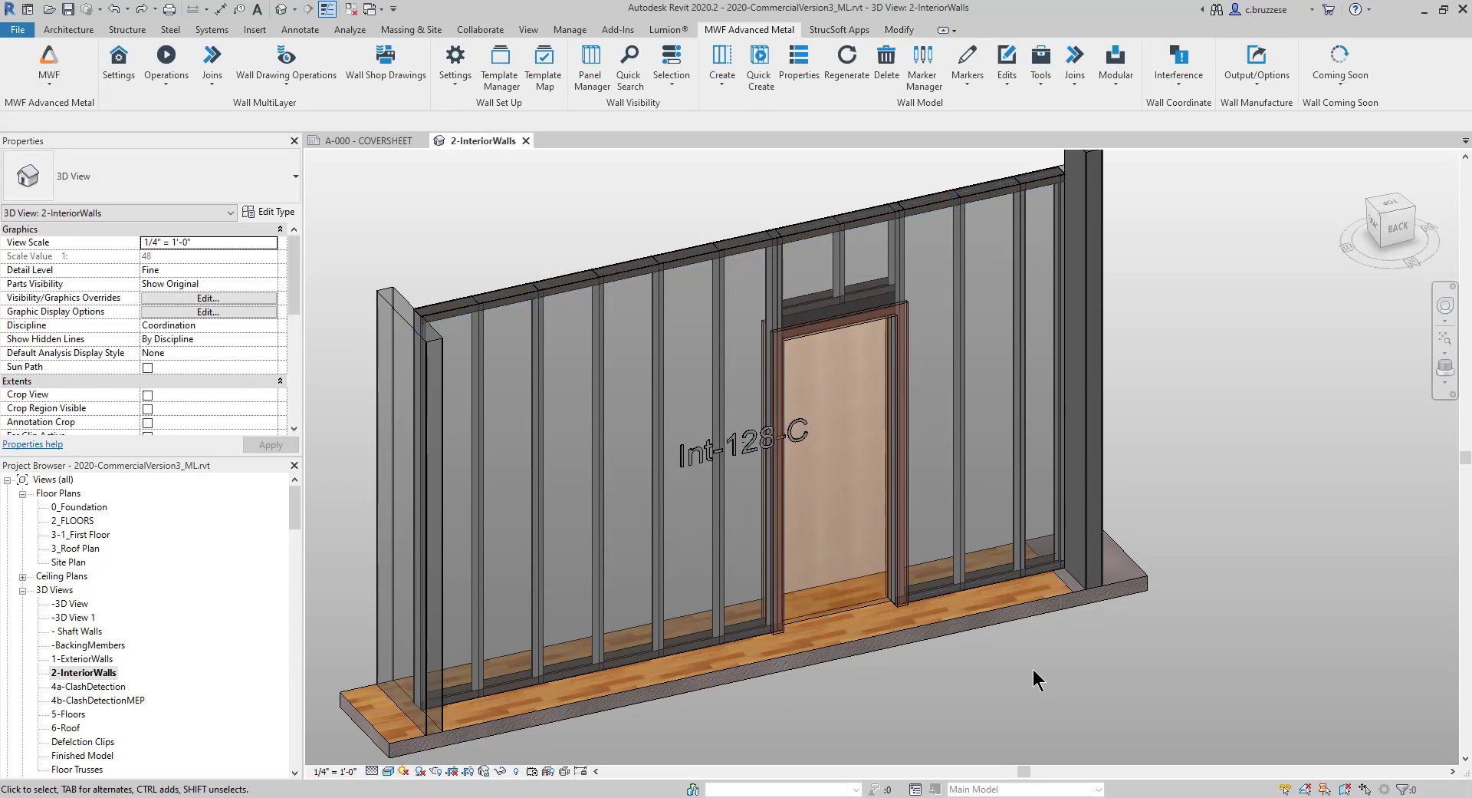